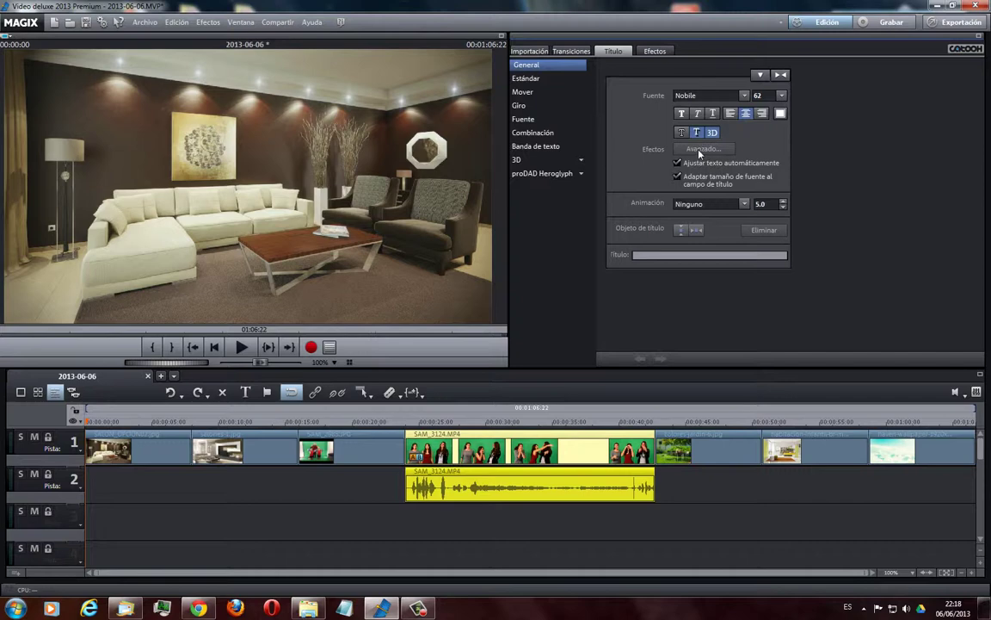
Add the Estándar title template to track 3 beneath the third clip and enter "Texto" as its text.
left_click(531, 80)
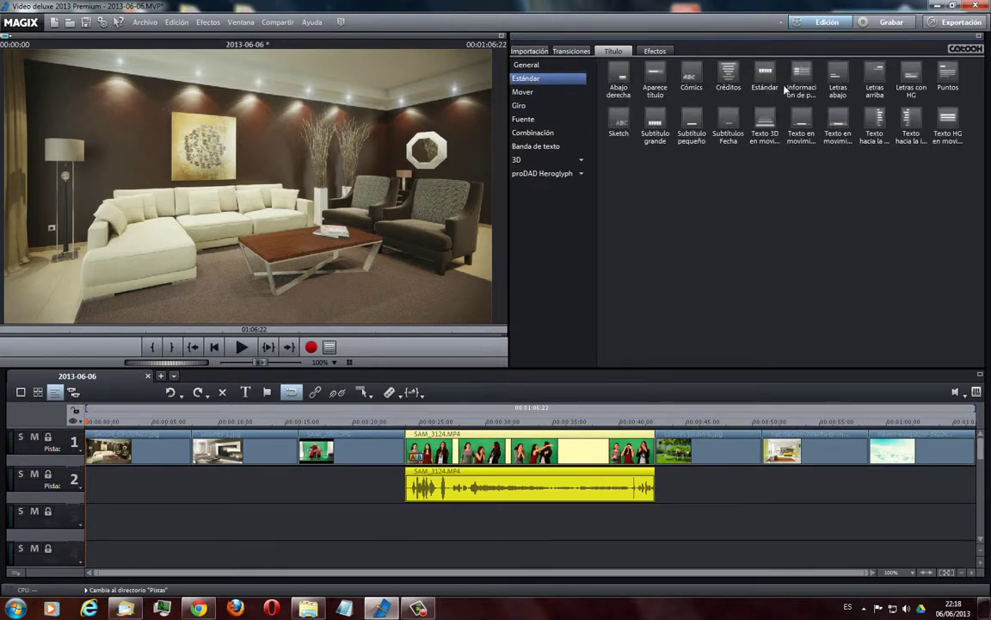
left_click_drag(766, 78, 337, 527)
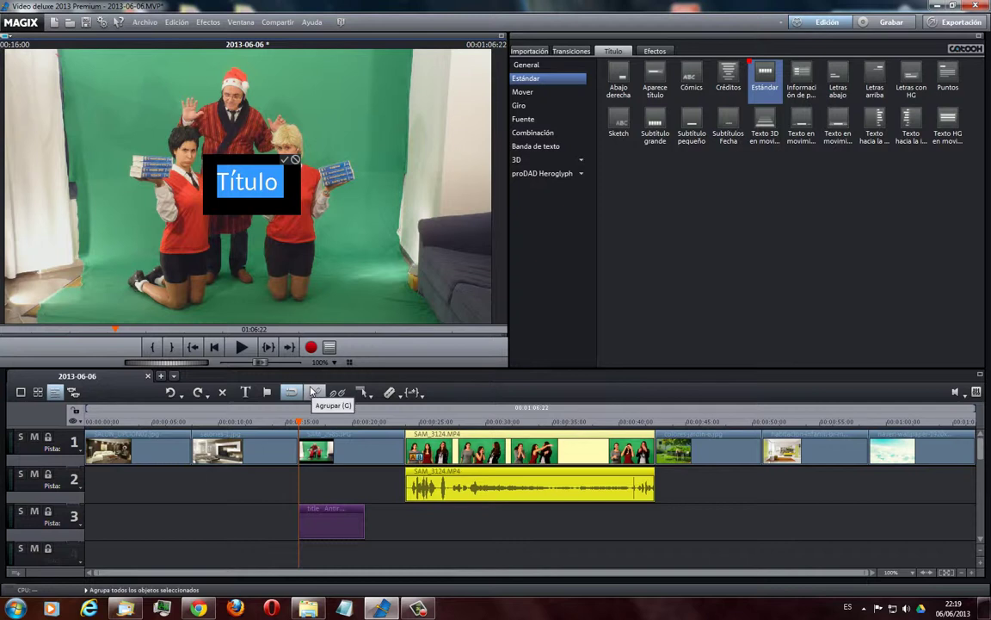
type("Texto")
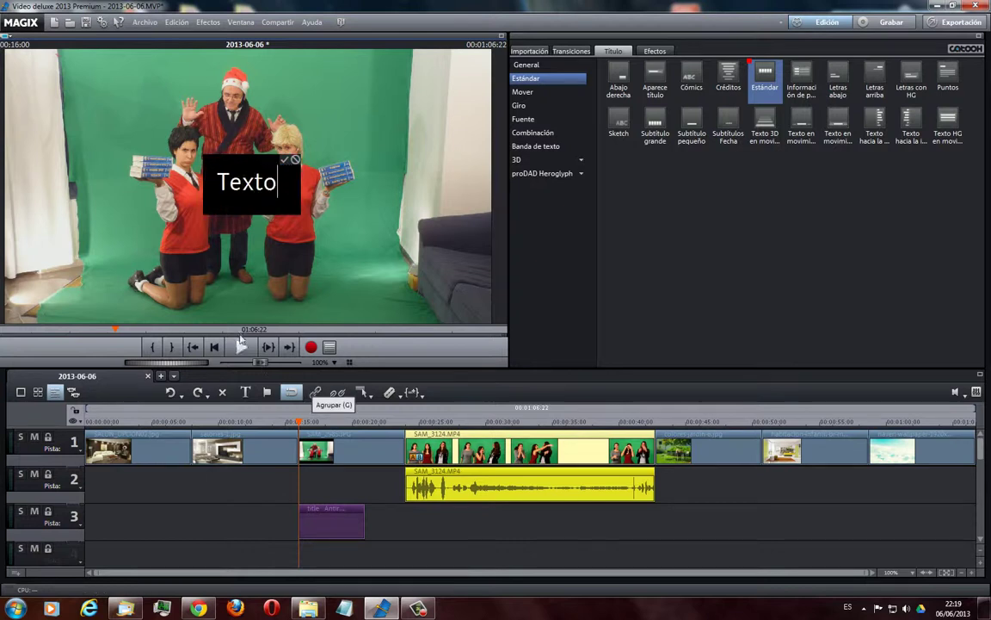
left_click(285, 161)
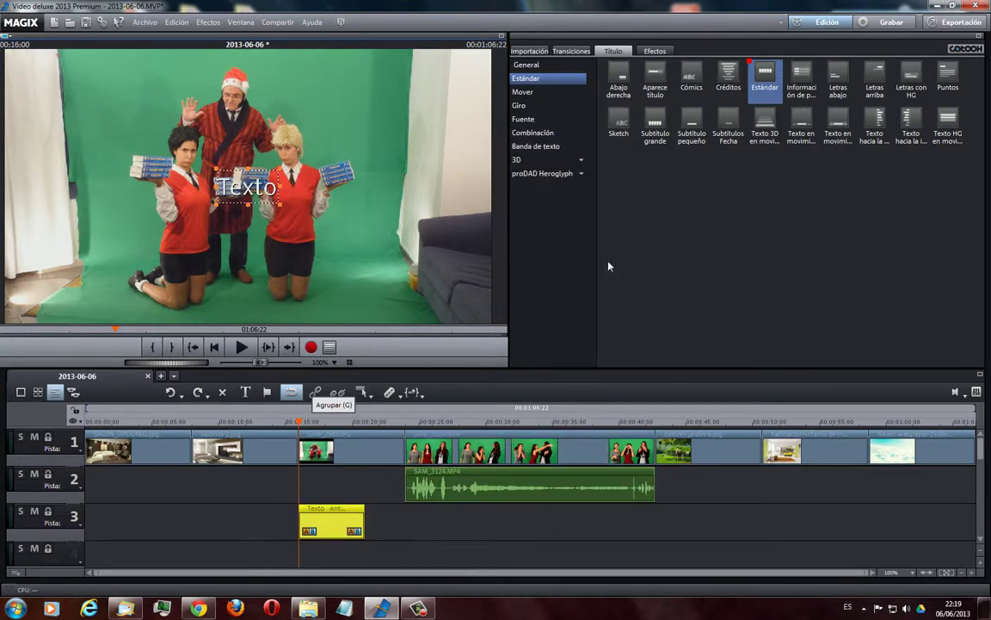
Set the font size of the "Texto" title to 72.
left_click(539, 67)
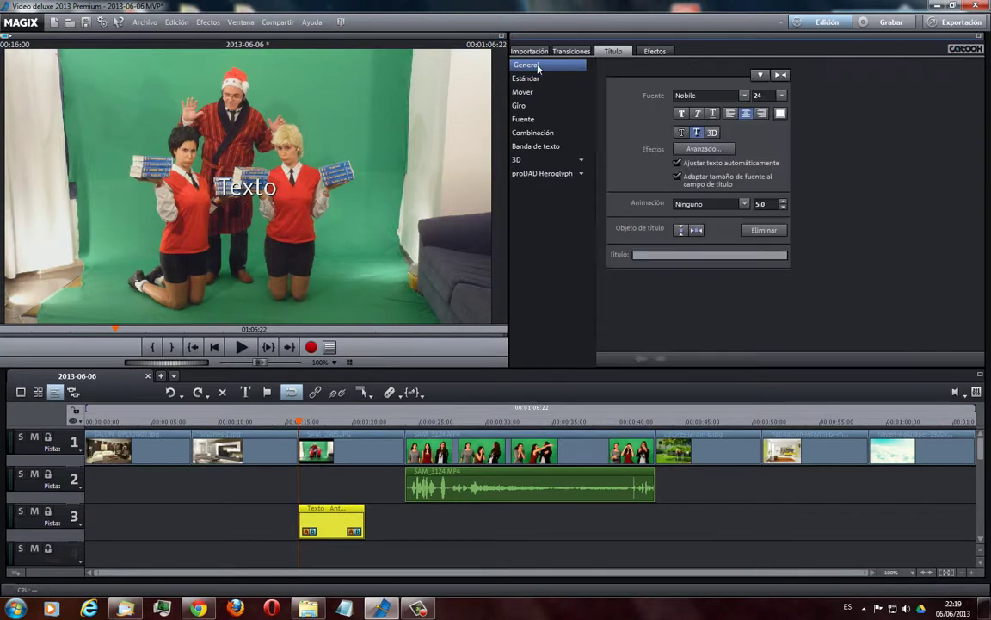
left_click(781, 97)
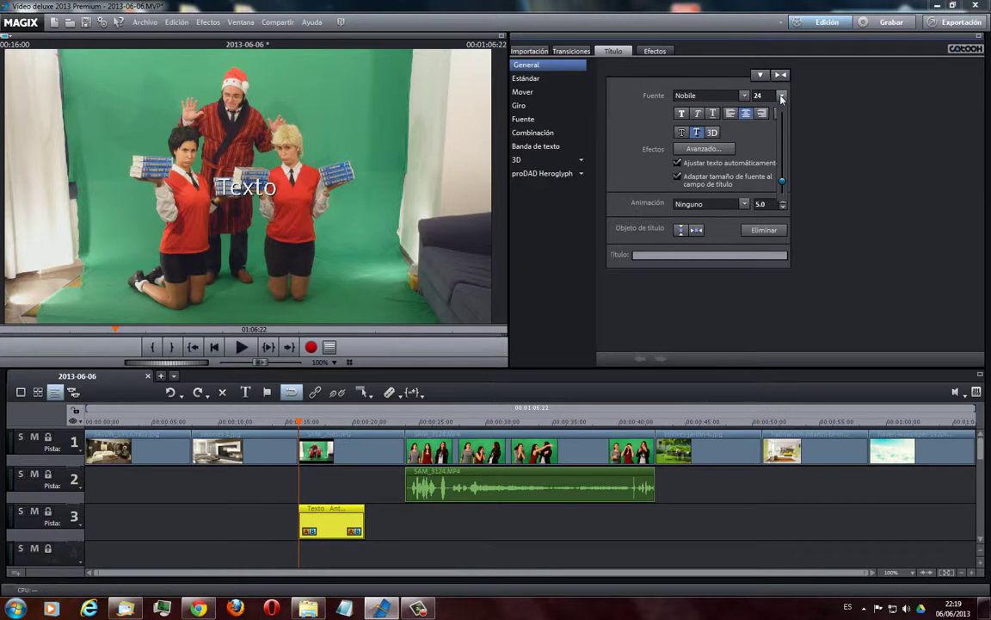
left_click_drag(782, 96, 783, 152)
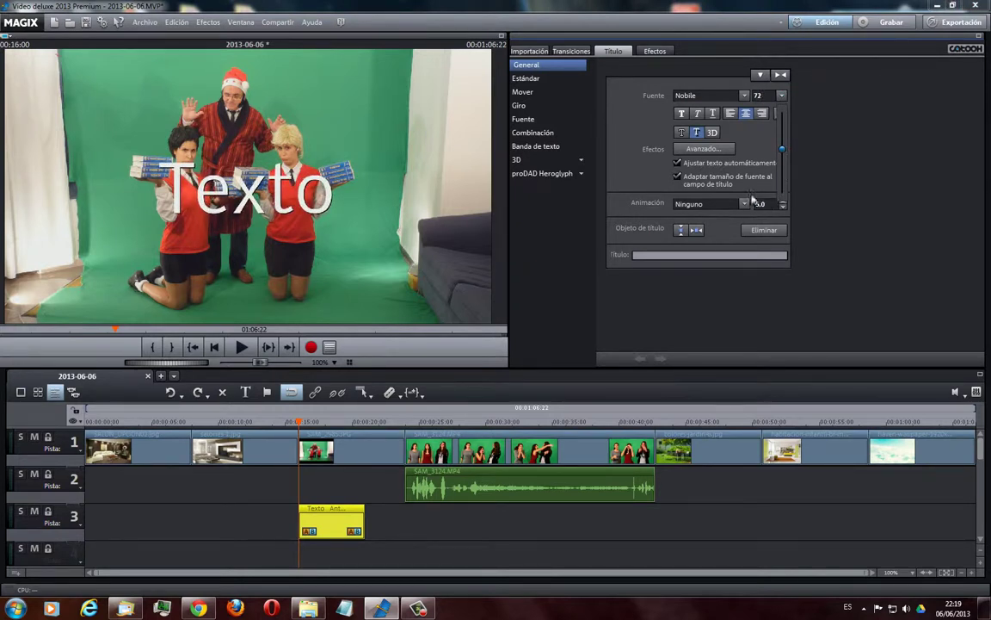
Enable the title's 3D text effect with a brown colour and a width of 15 in the advanced settings.
left_click(696, 150)
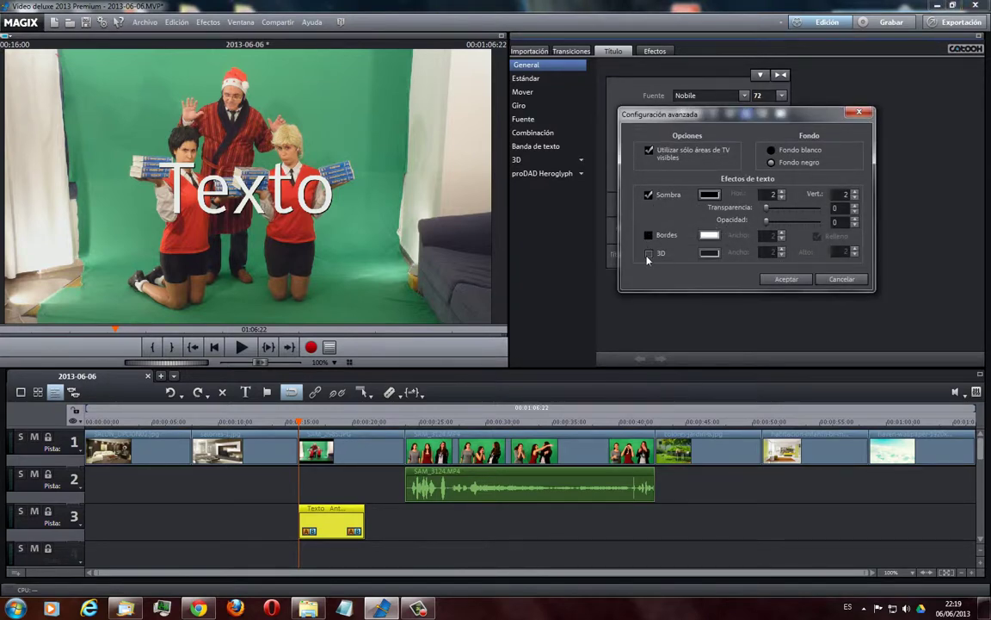
left_click(649, 254)
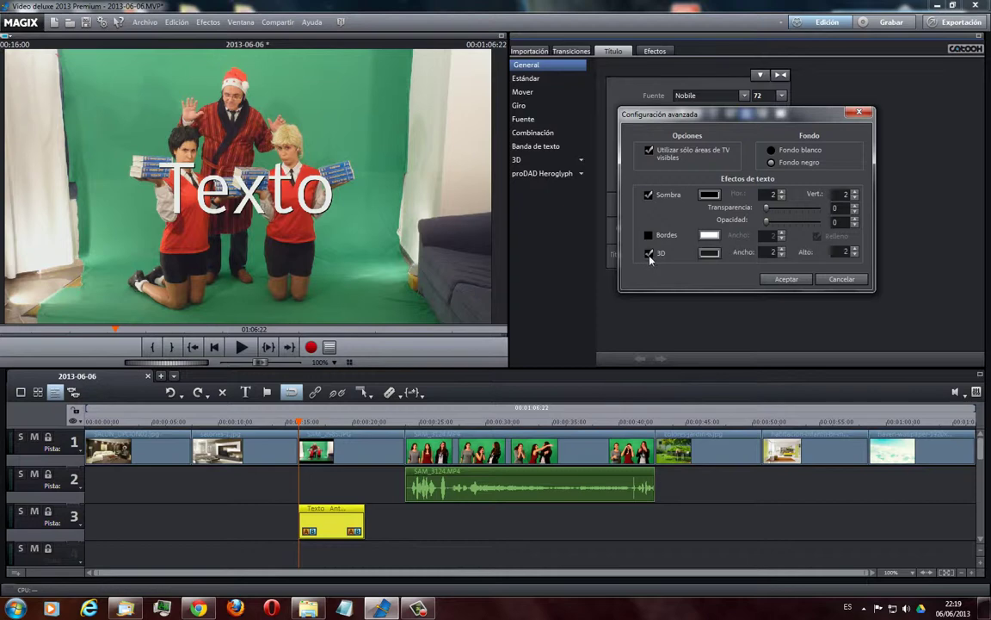
left_click(709, 255)
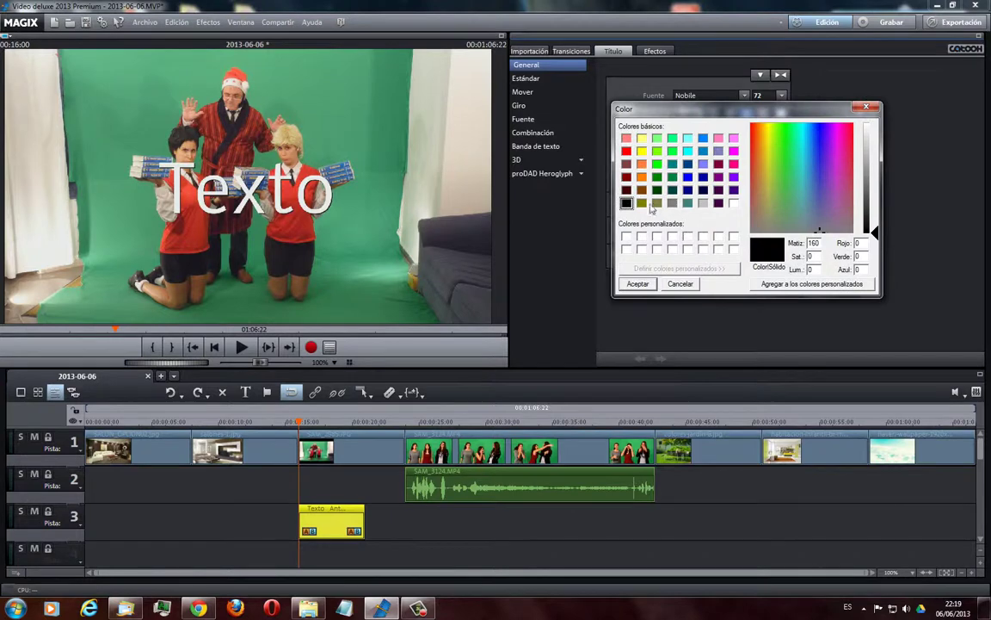
left_click(642, 189)
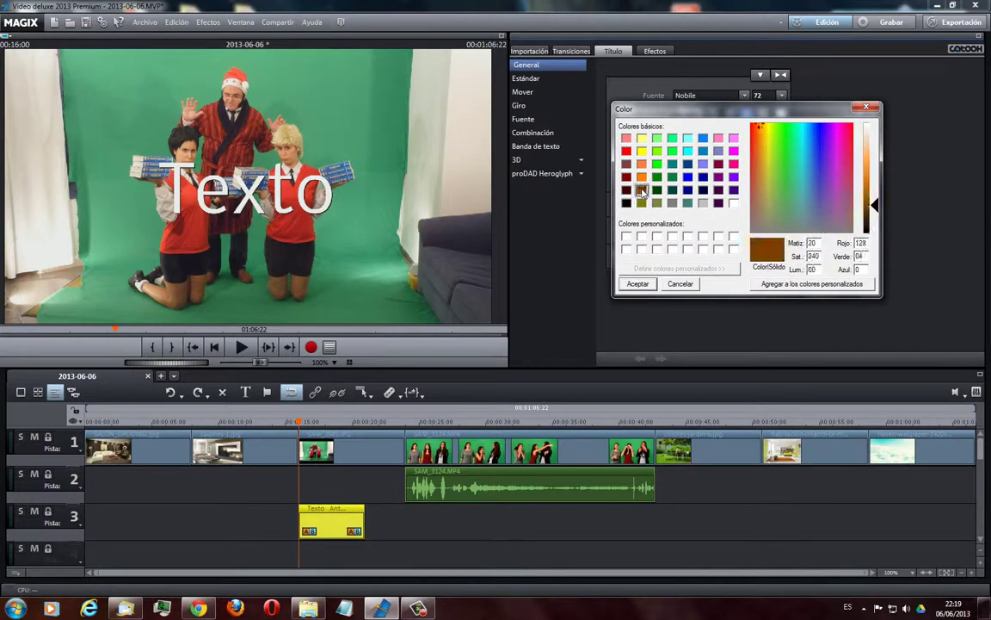
left_click(638, 285)
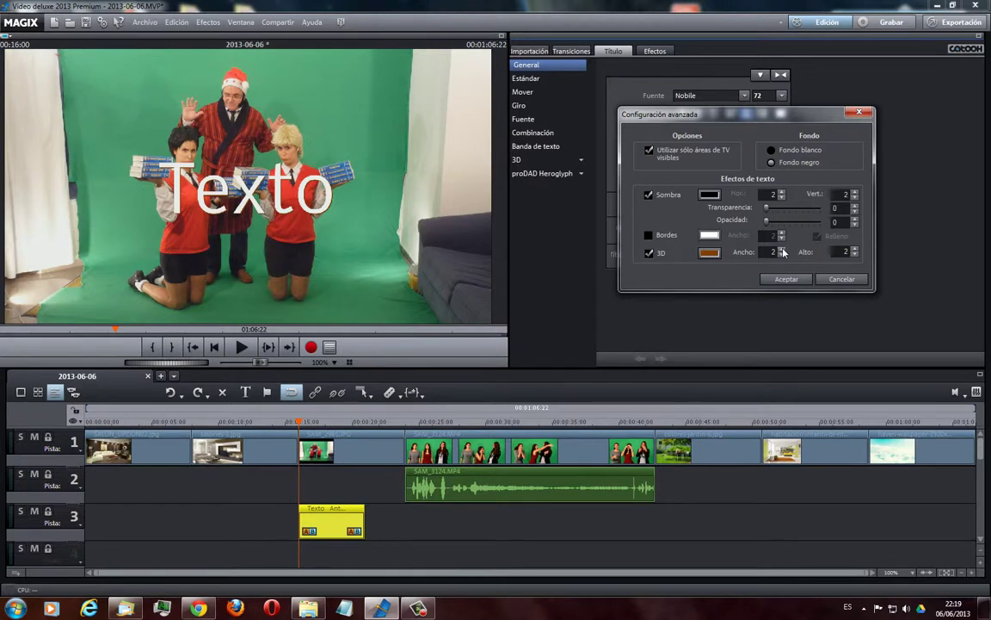
left_click(782, 249)
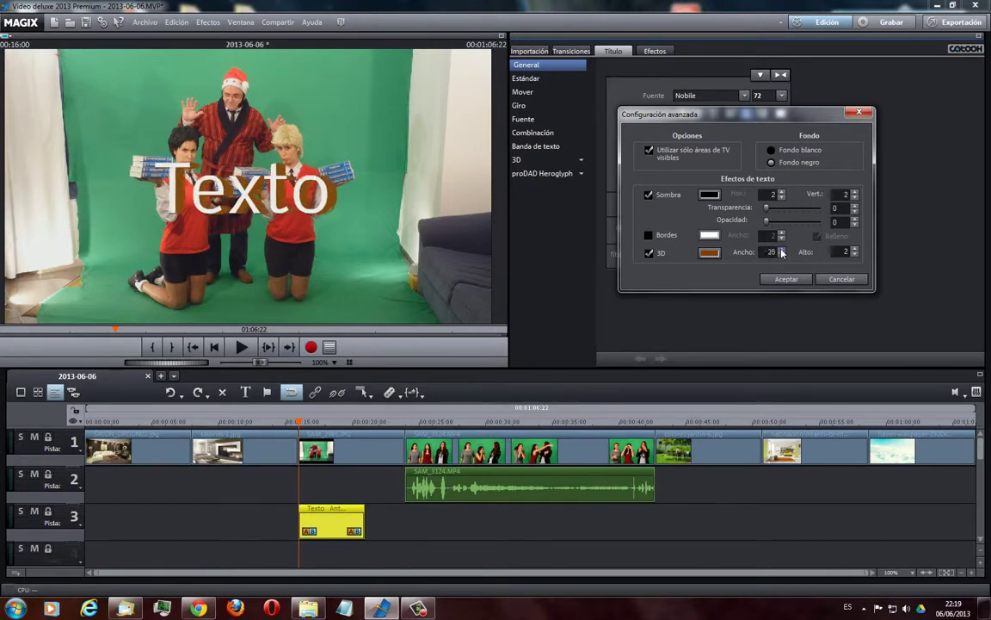
left_click(782, 254)
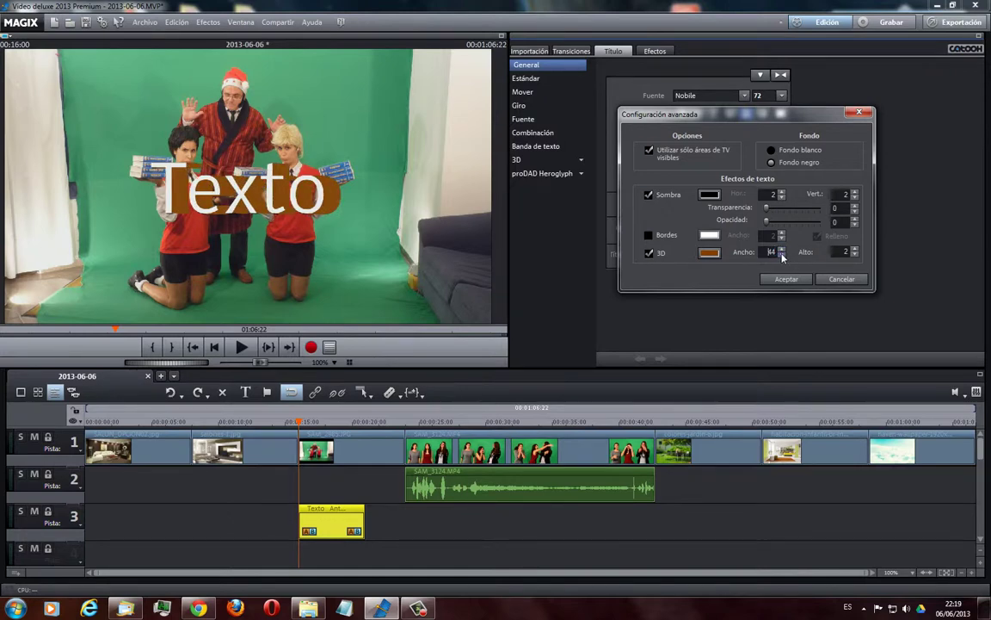
left_click(782, 256)
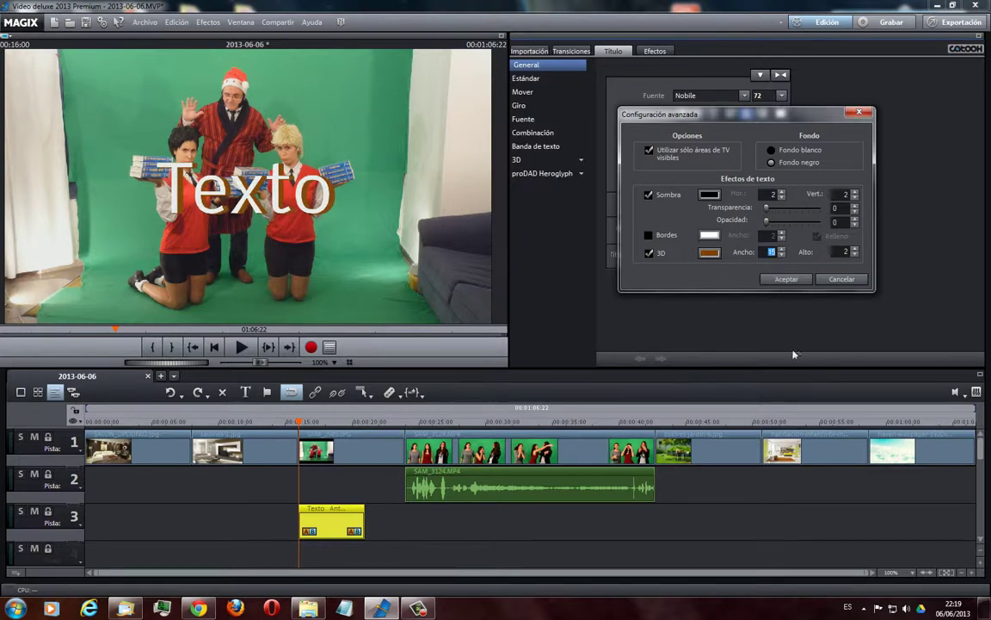
left_click(784, 279)
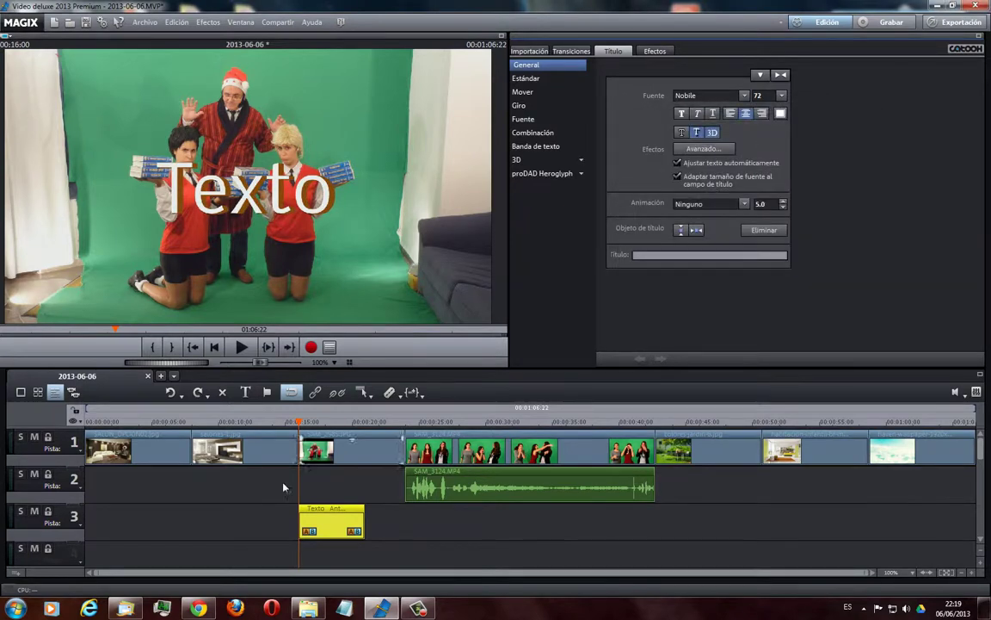
Move the title object on track 3 to the start of the timeline and return the playhead to the beginning.
left_click_drag(332, 520, 222, 521)
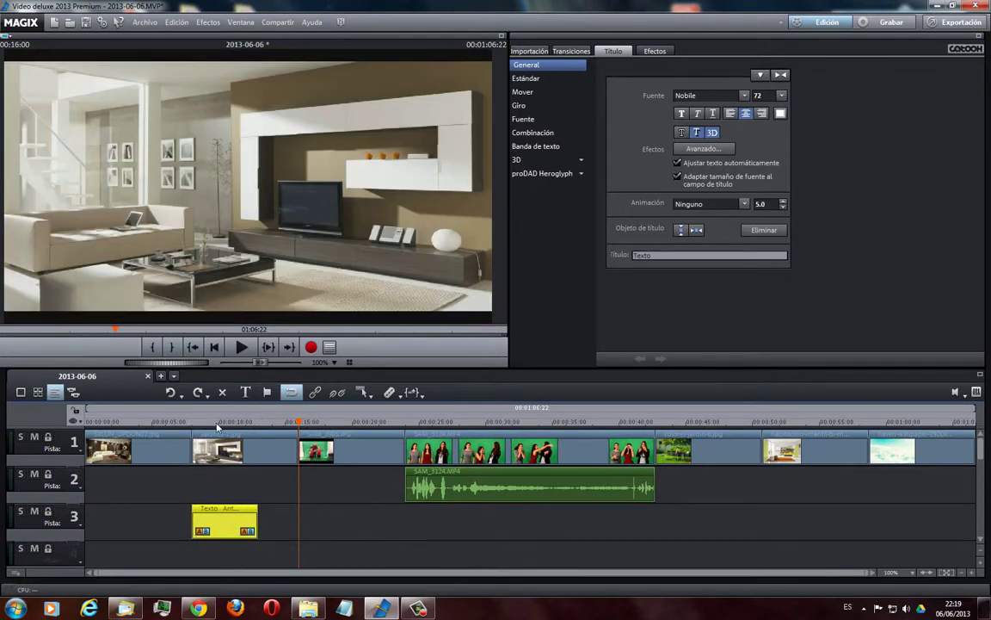
left_click_drag(207, 421, 233, 428)
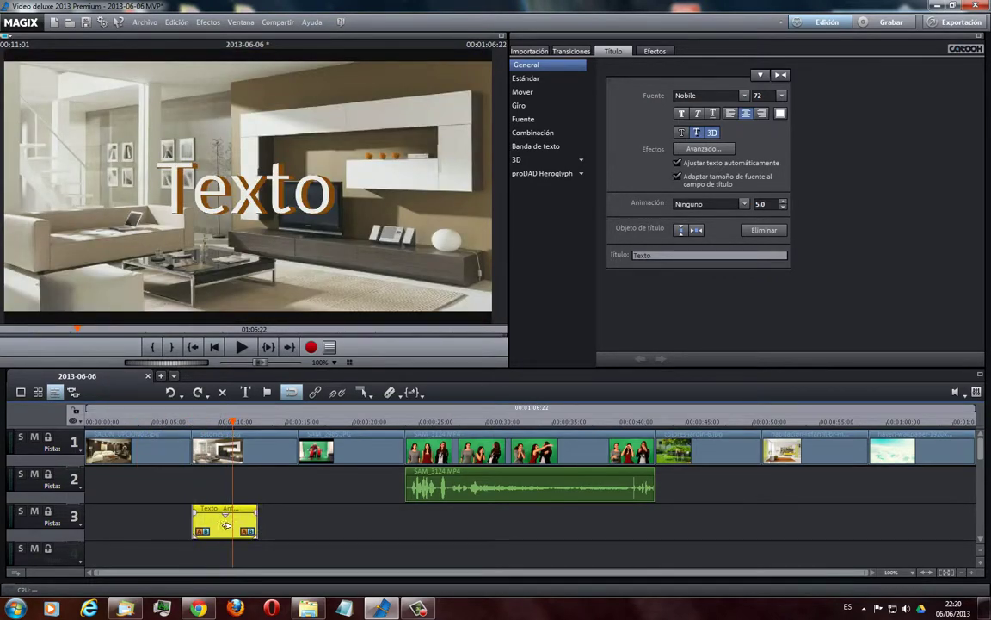
left_click_drag(212, 515, 105, 488)
key("Home")
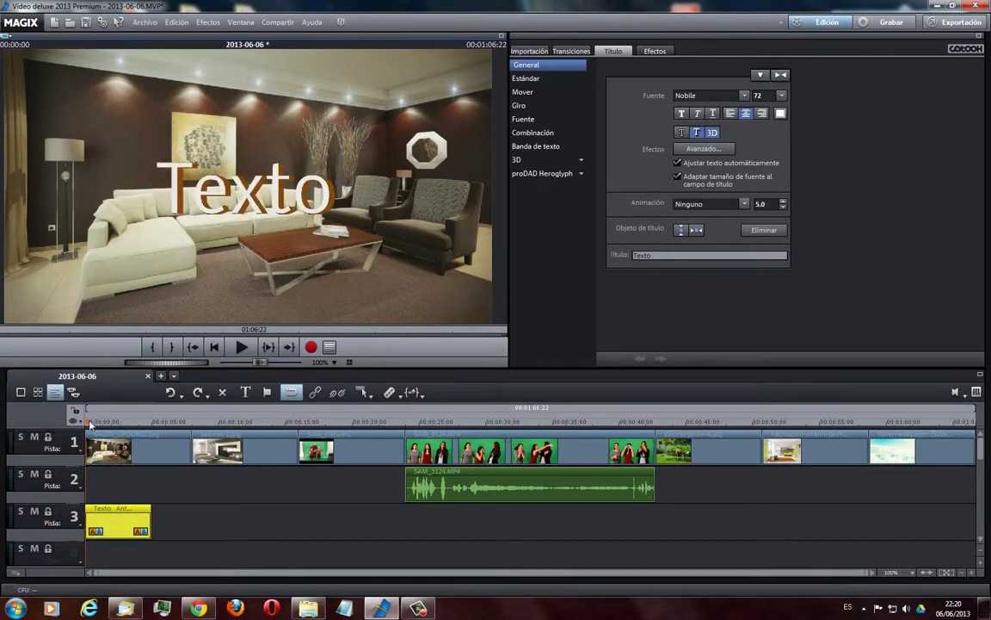
left_click_drag(117, 418, 78, 443)
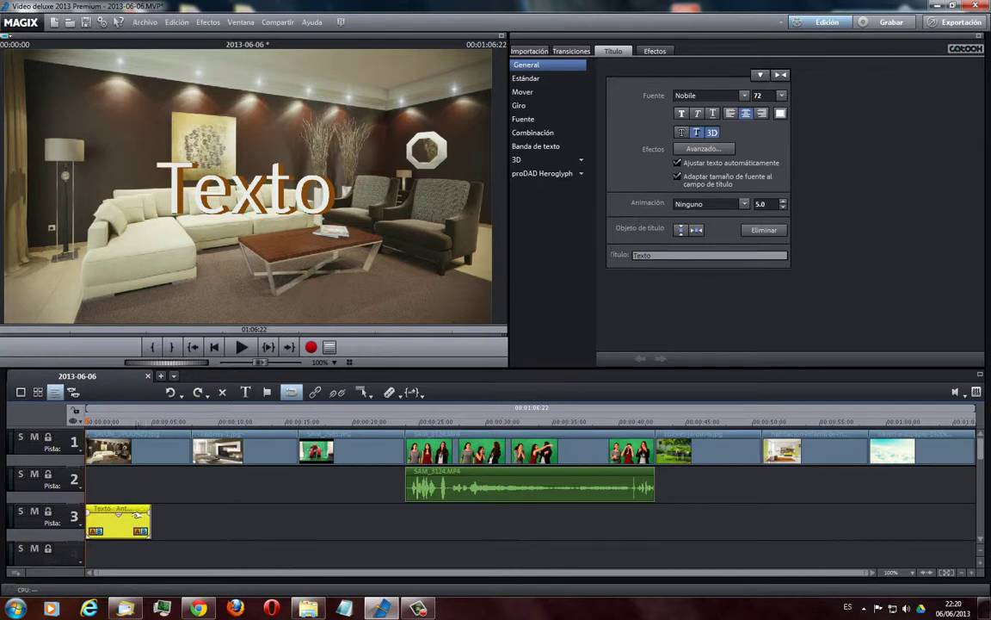
Using the Tamaño/Posición effect, shrink the title to about 35 × 19 pixels and place it over the wall mirror at about 1088, 250.
left_click(657, 52)
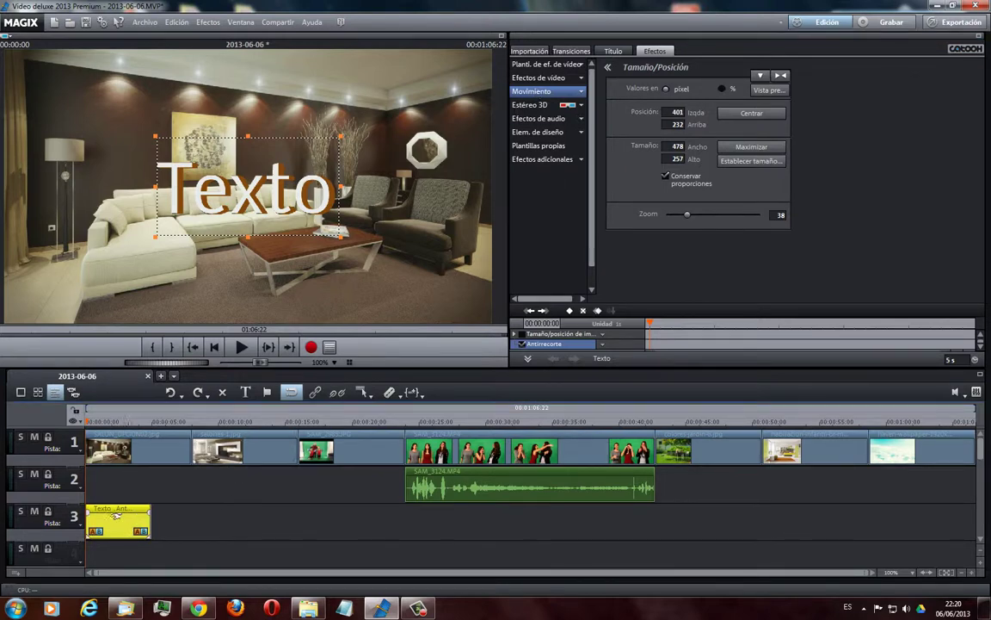
left_click(557, 93)
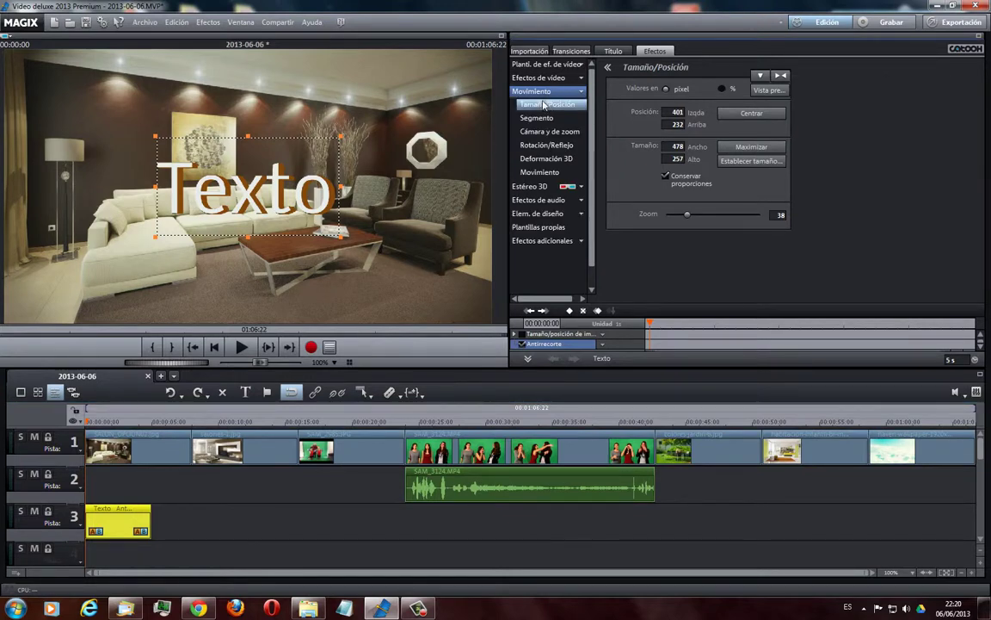
left_click(539, 105)
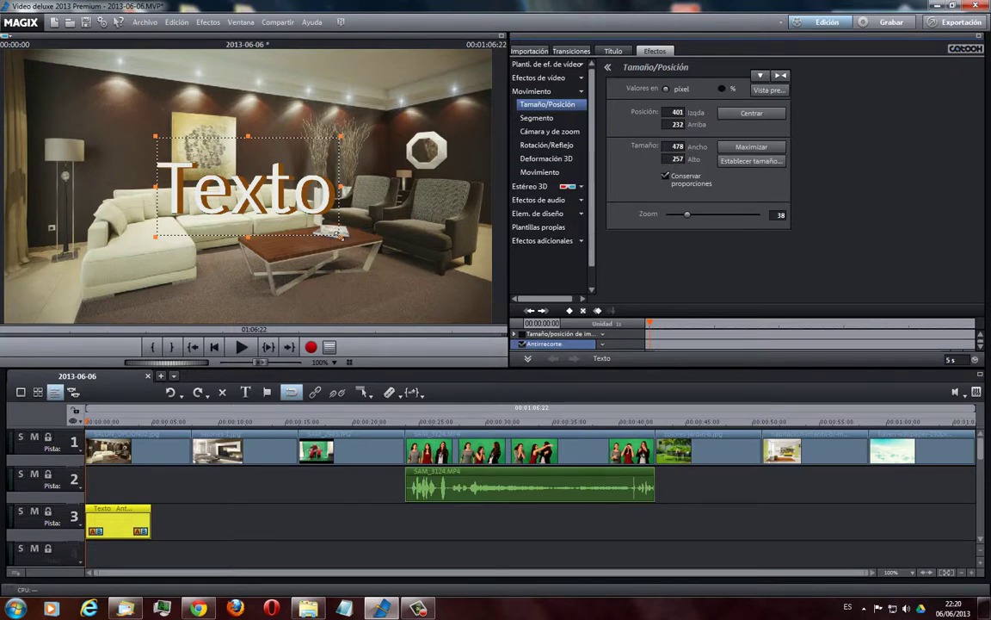
left_click_drag(338, 233, 336, 233)
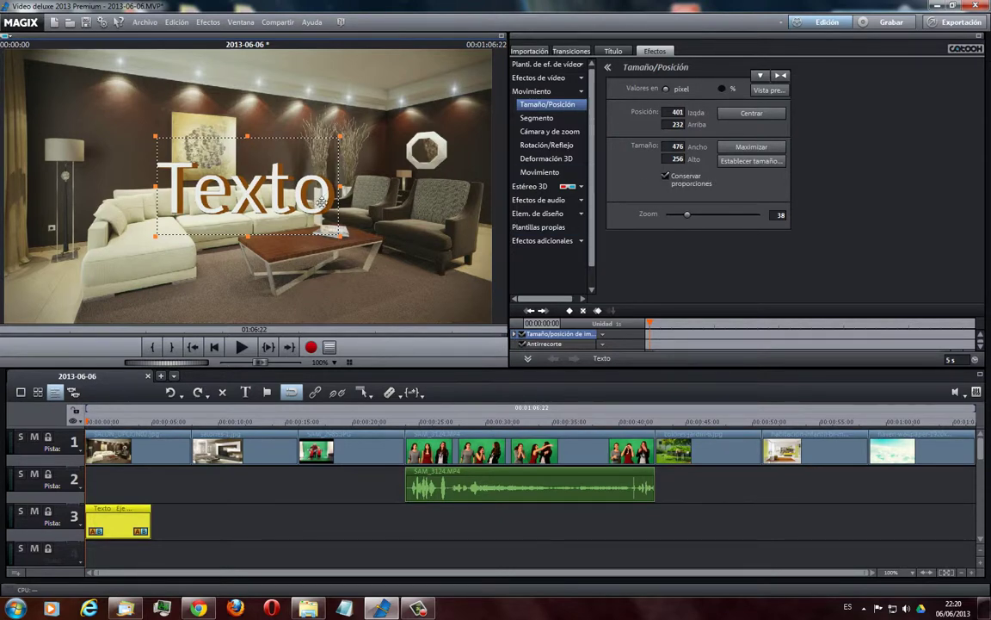
left_click_drag(304, 214, 177, 146)
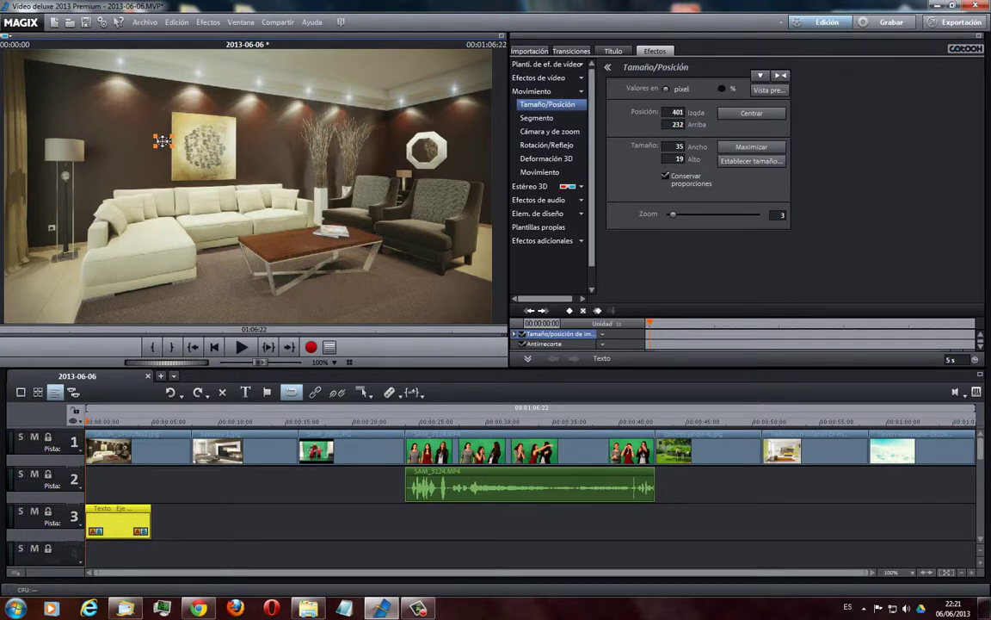
left_click_drag(163, 140, 423, 148)
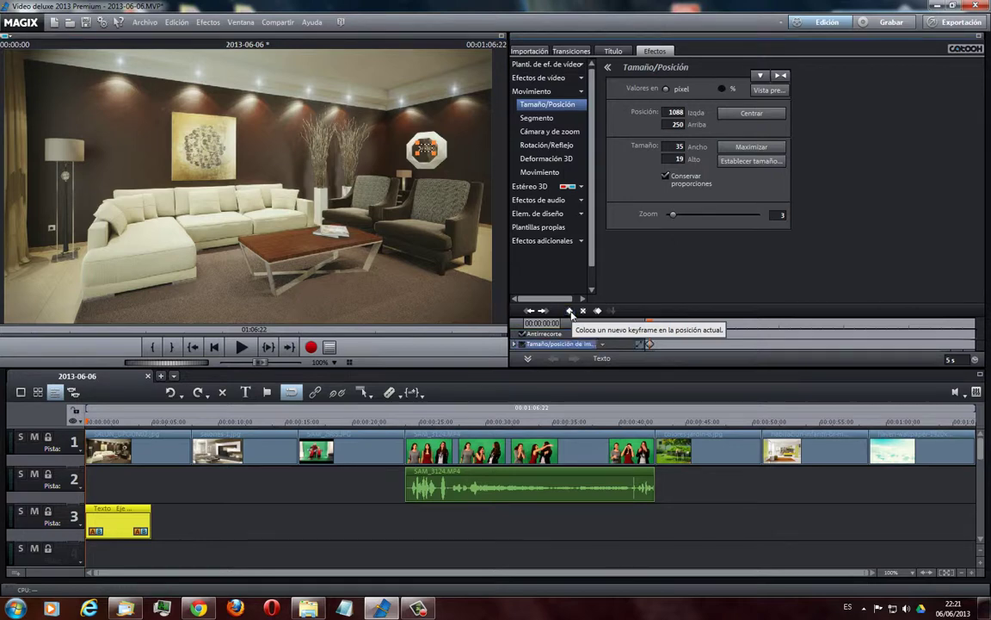
Place a size and position keyframe for the title at 00:00.
left_click(570, 310)
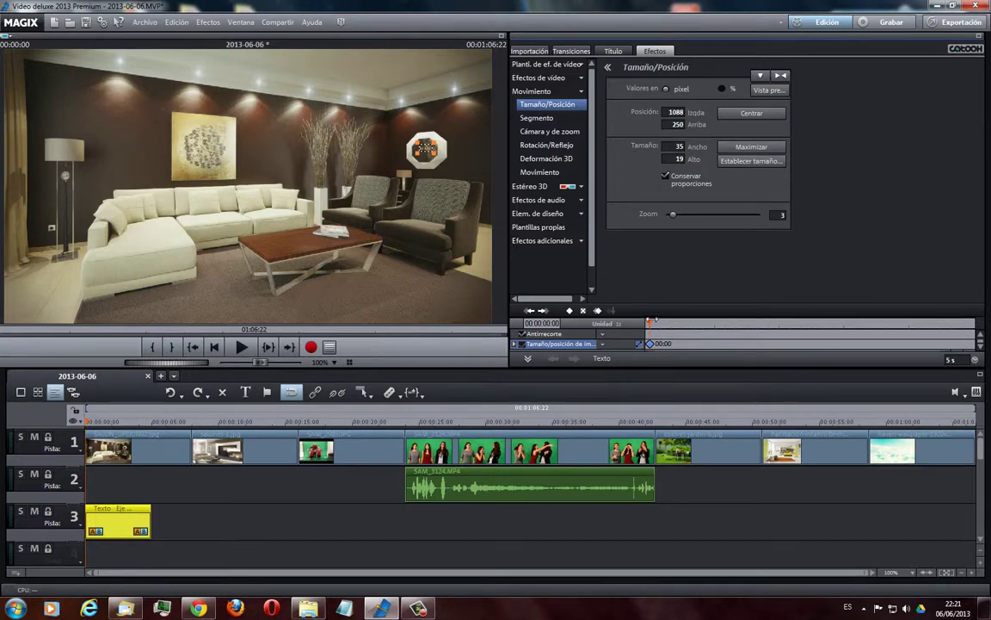
key("space")
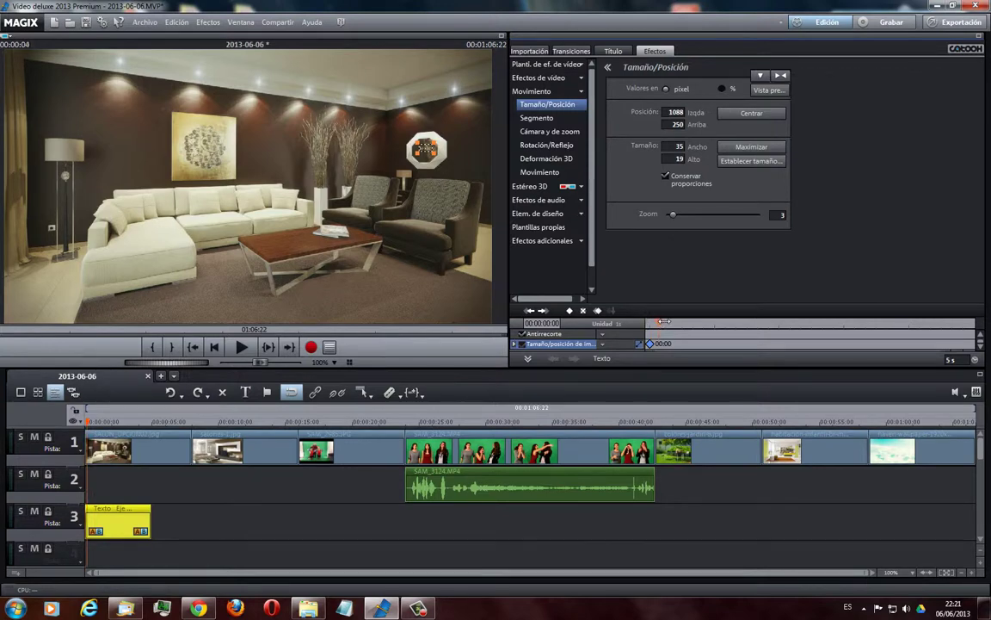
key("space")
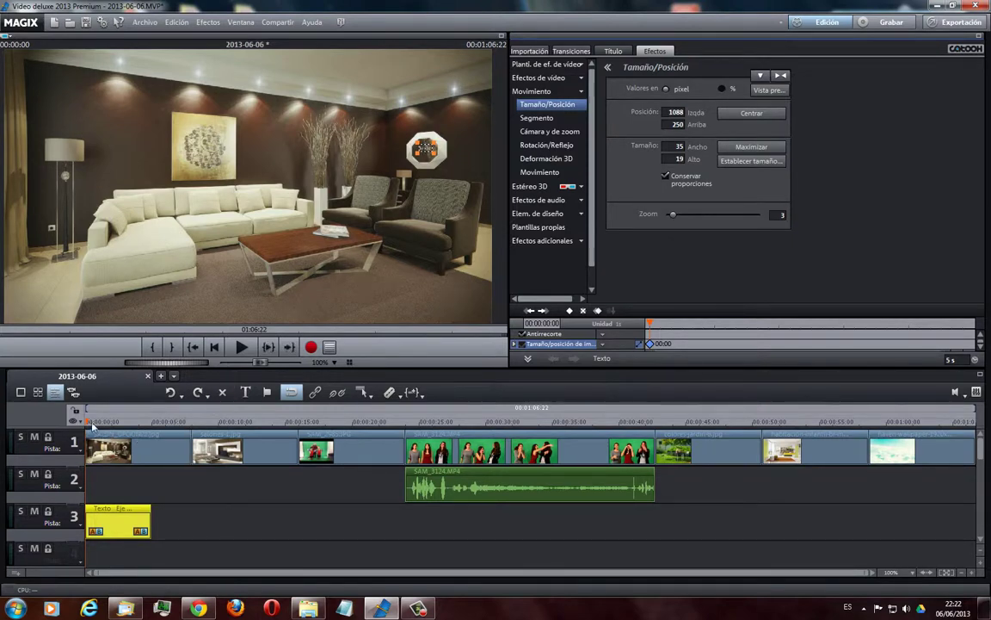
Add a keyframe at 04:14 with the title enlarged to about 457 × 246 pixels and positioned over the sofa at about 109, 383.
left_click_drag(86, 421, 144, 422)
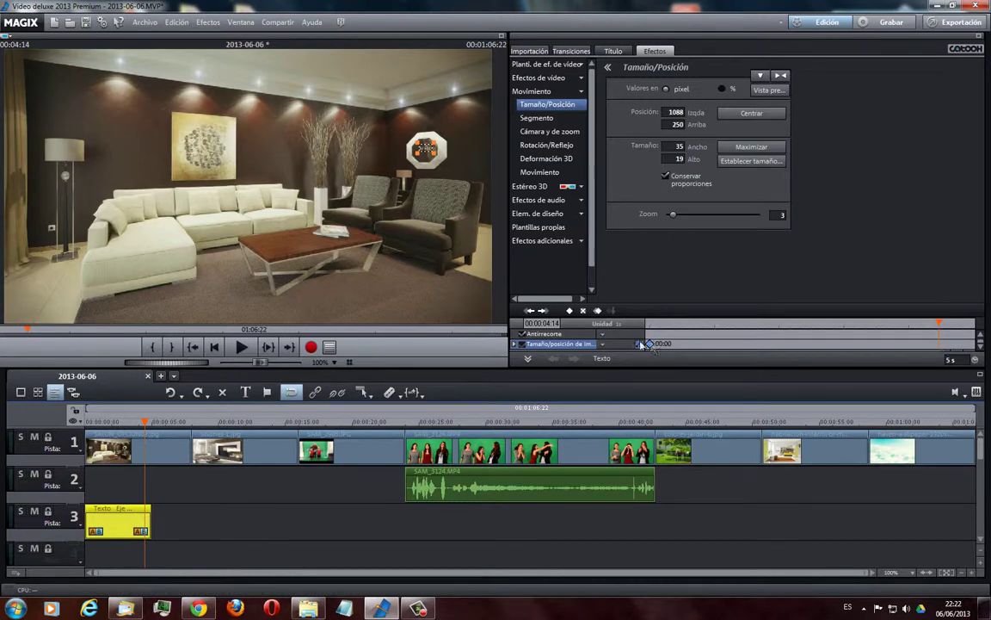
left_click(570, 310)
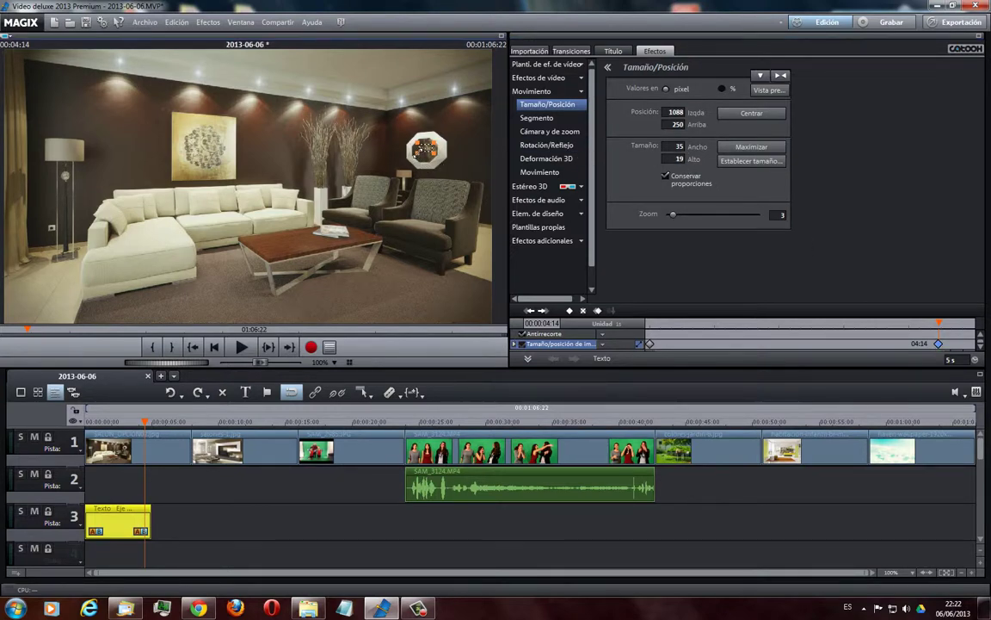
left_click_drag(379, 138, 261, 235)
left_click_drag(344, 170, 163, 242)
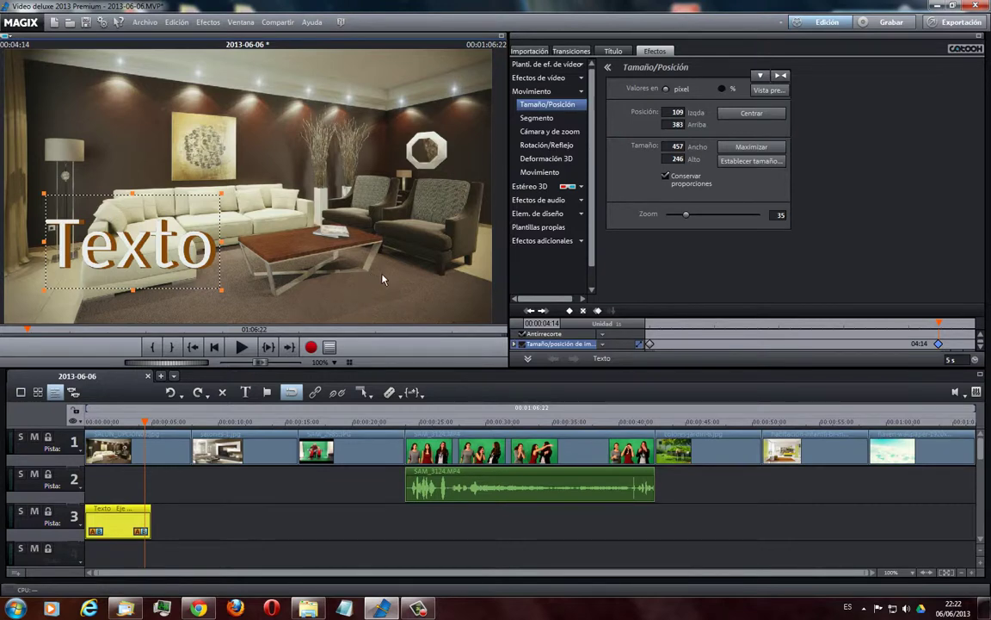
Play the title animation from the start of the timeline and stop after it ends.
left_click(214, 347)
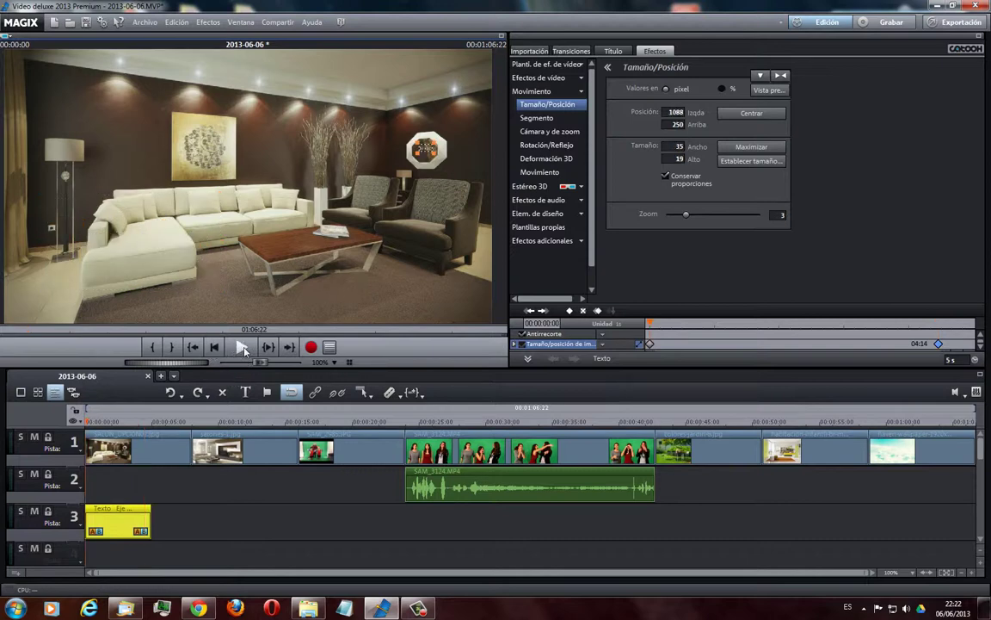
left_click(244, 348)
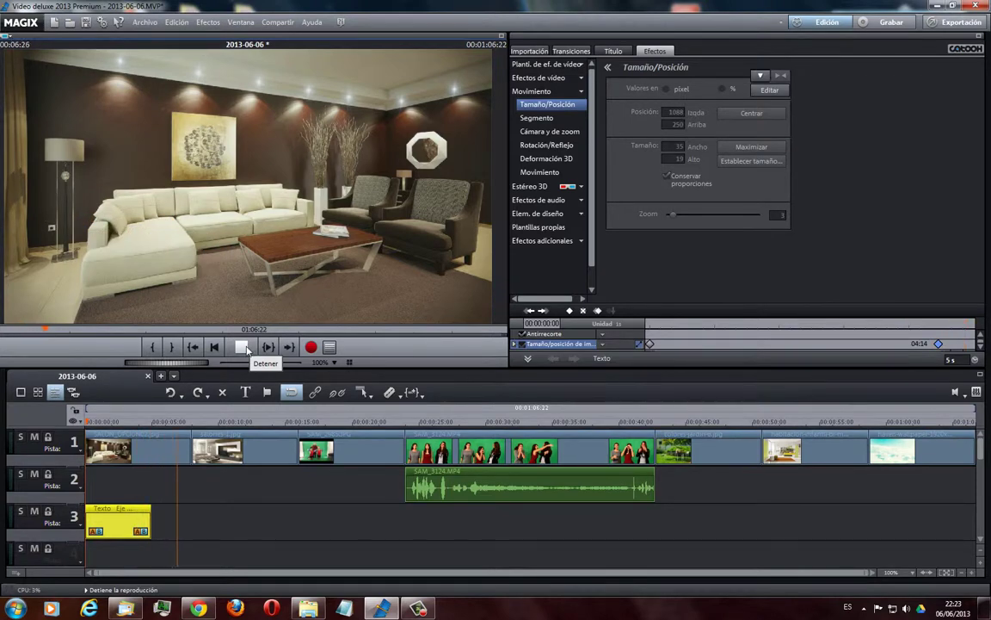
left_click(242, 347)
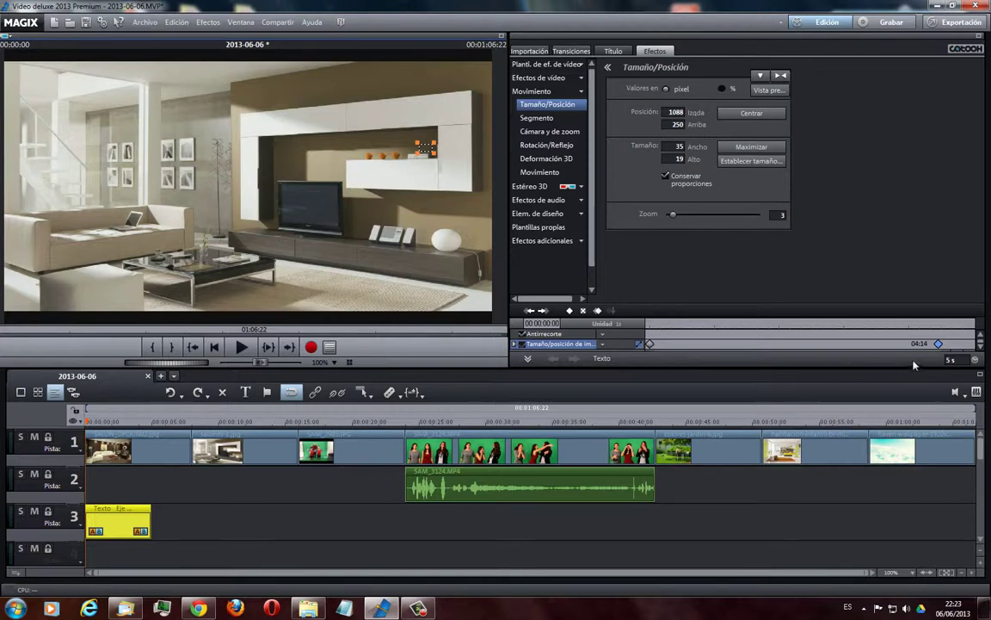
Reposition the title at the 04:14 keyframe to about 89, 49, on the wall partly over the picture.
left_click(127, 425)
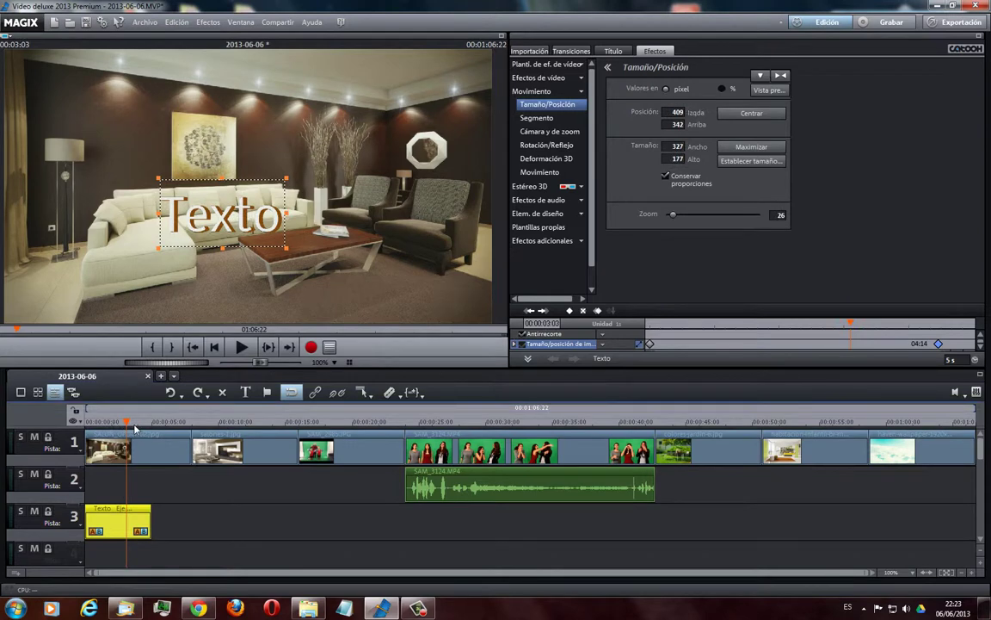
mouse_move(128, 421)
left_mouse_down()
mouse_move(96, 422)
mouse_move(125, 422)
left_mouse_up()
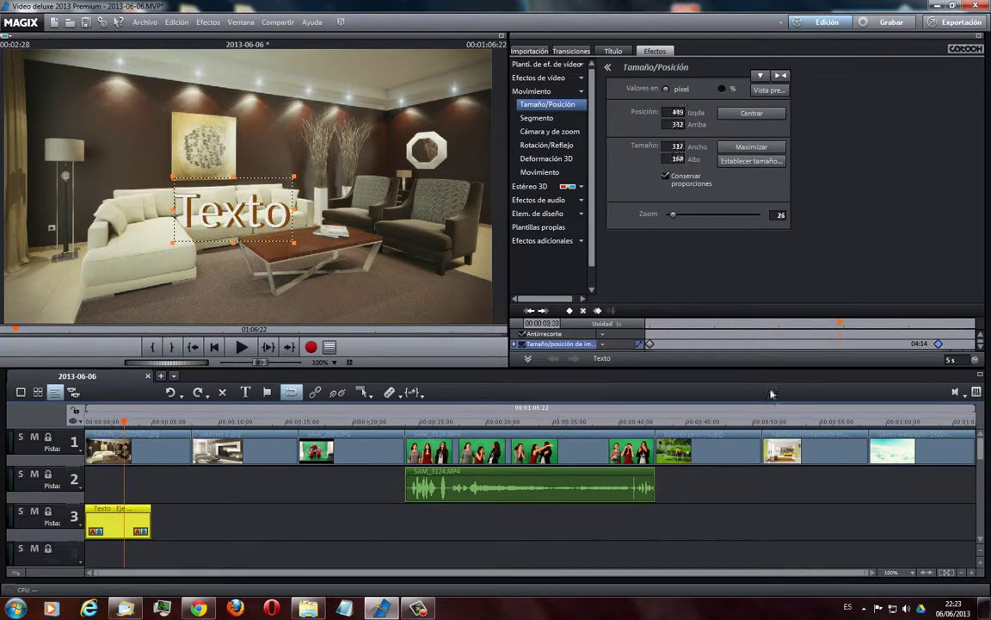
left_click(939, 344)
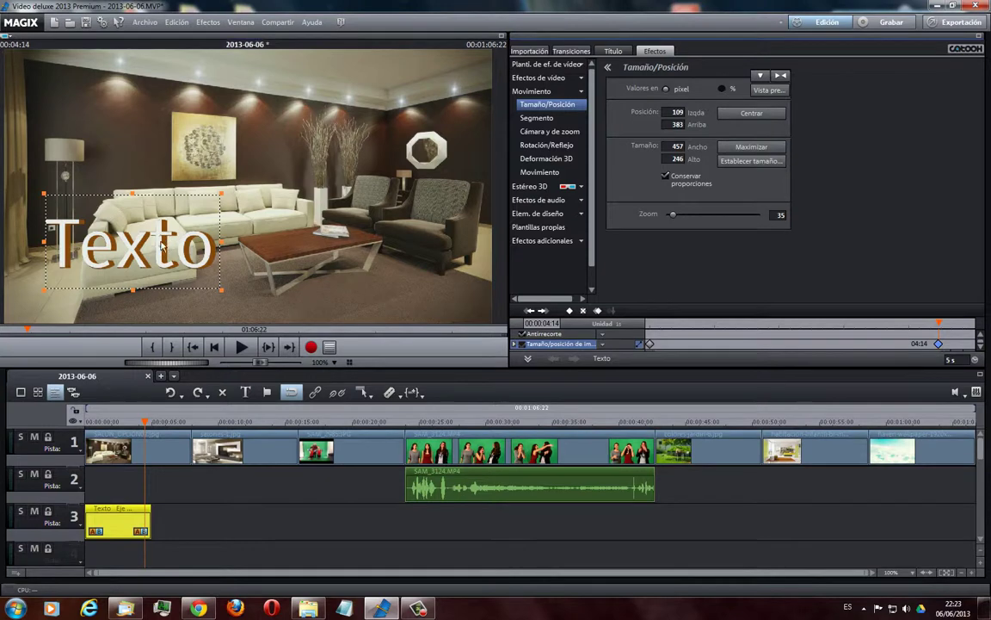
left_click_drag(161, 241, 151, 115)
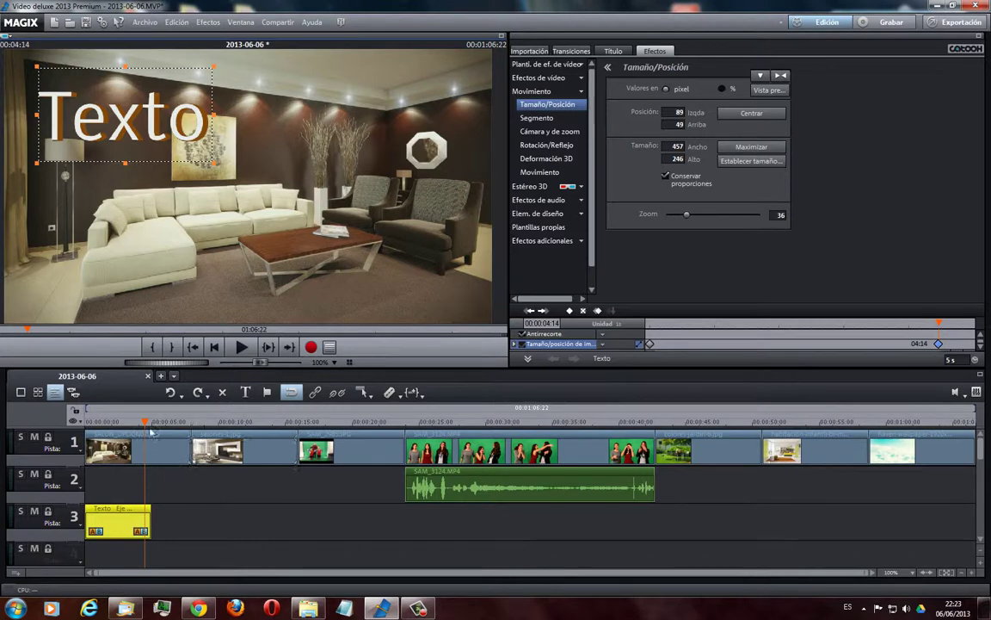
Scrub through the title animation from the start of the timeline to about 03:24.
left_click(102, 421)
left_click(75, 422)
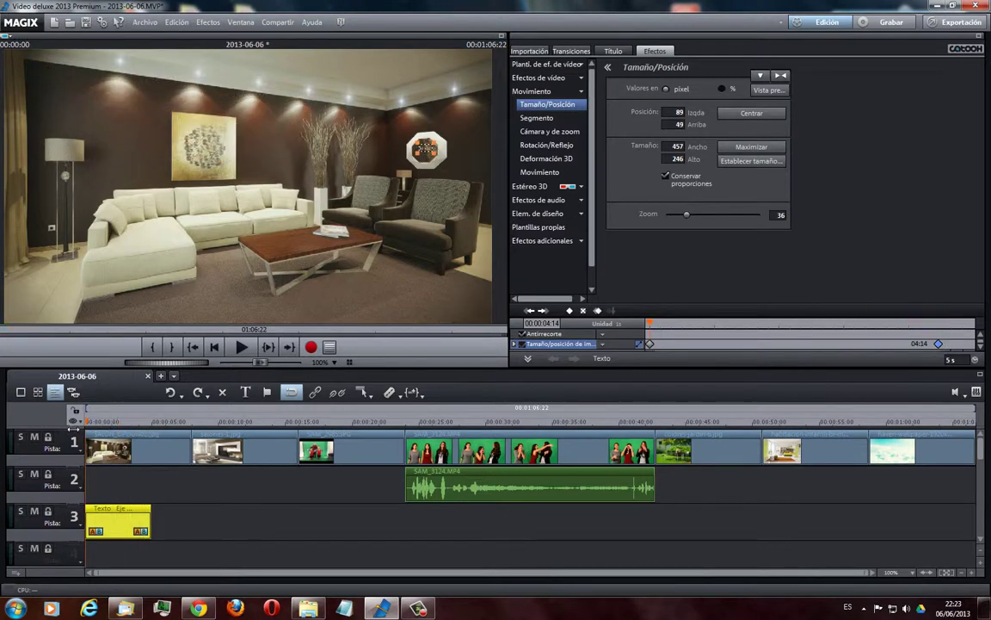
left_click_drag(74, 428, 136, 422)
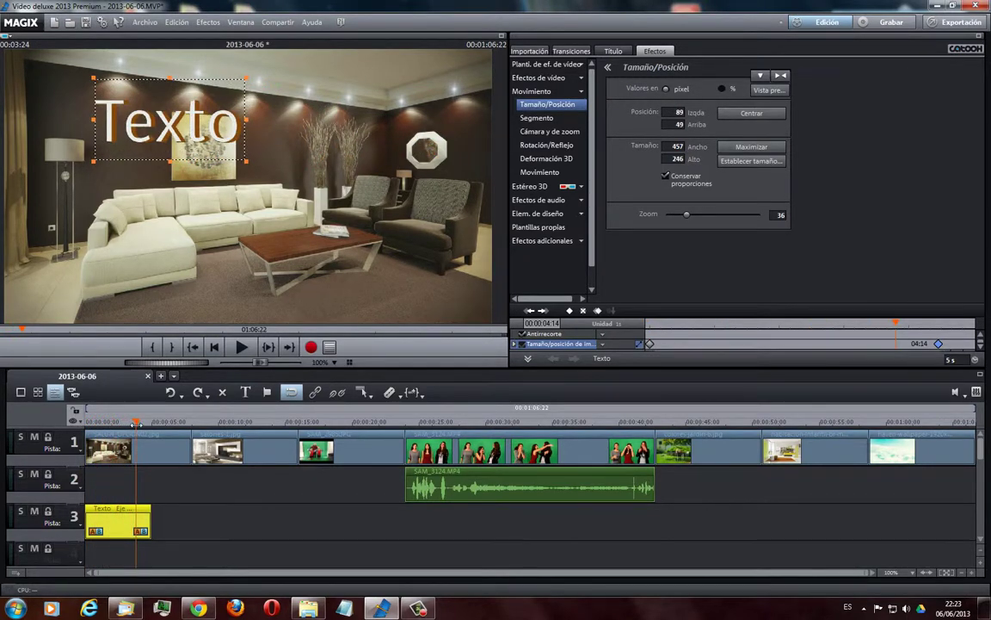
Add a keyframe at 02:01 with the title moved down below the coffee table, at about 618, 559.
left_click(779, 323)
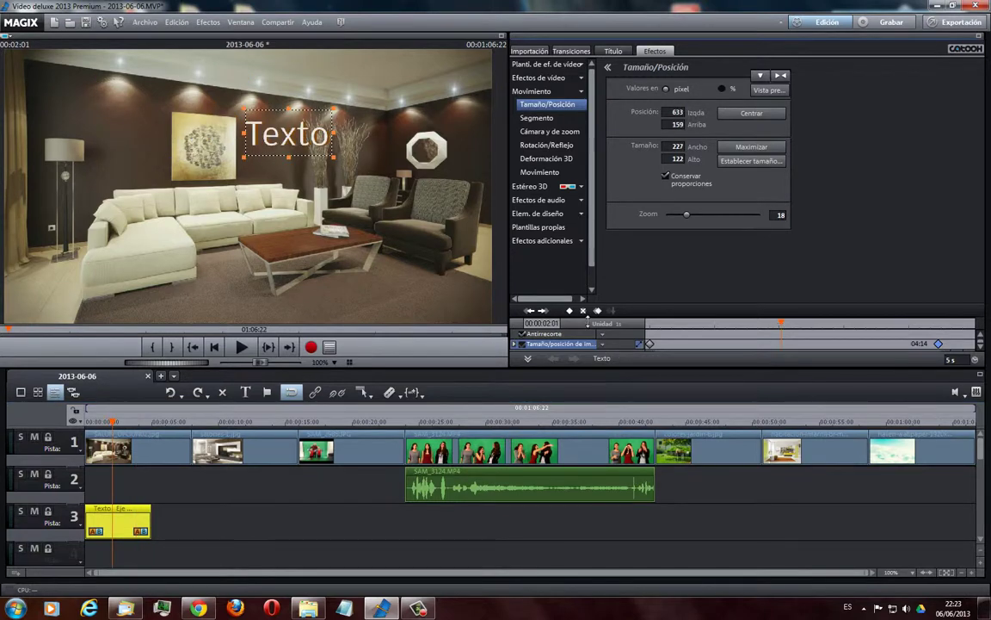
left_click(569, 311)
left_click_drag(303, 135, 298, 284)
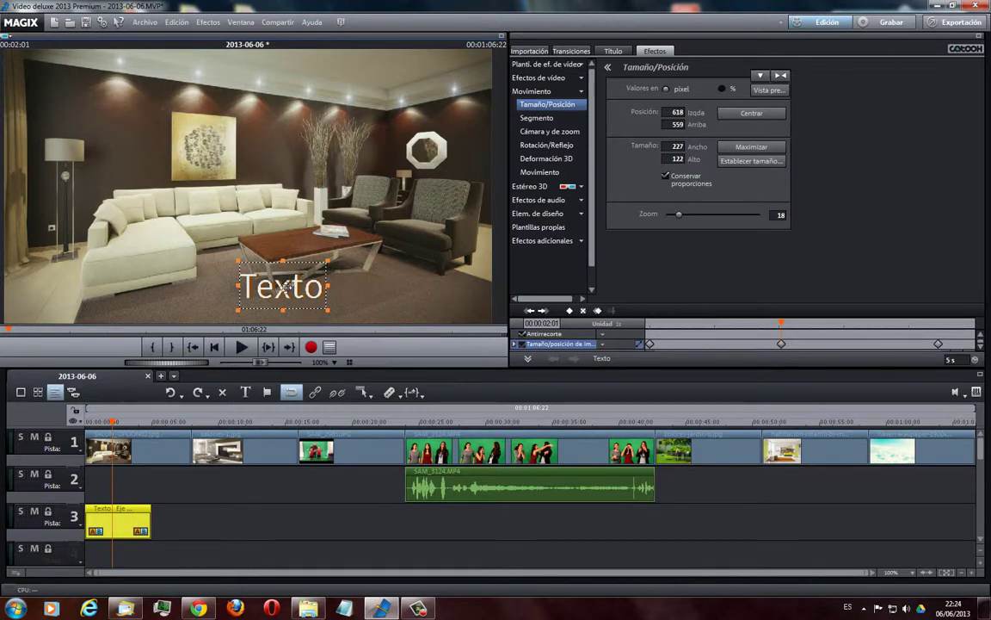
Play the title animation from the start to check its path through the 02:01 keyframe.
left_click(214, 347)
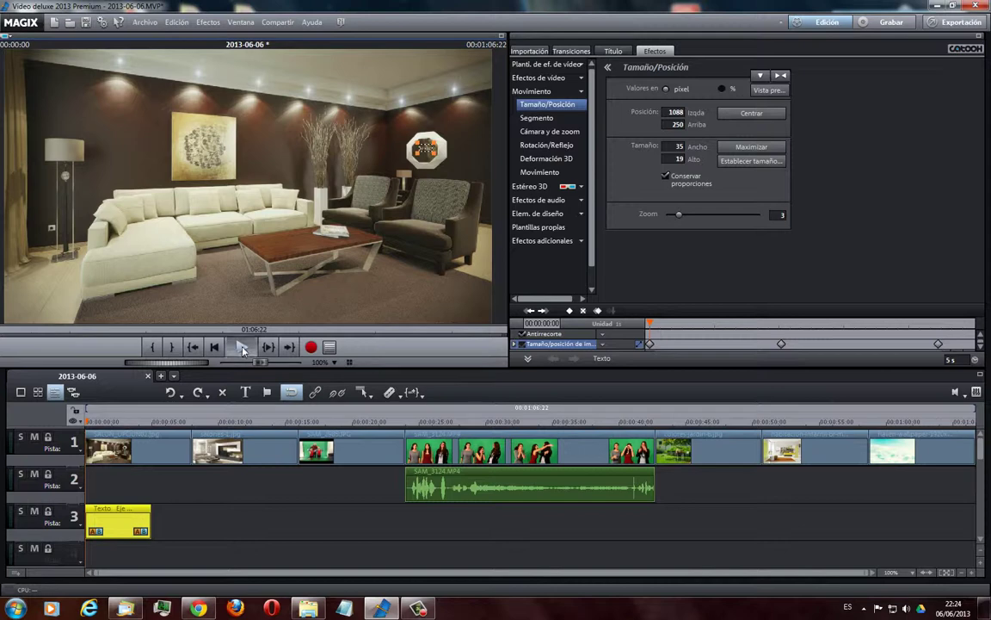
left_click(242, 347)
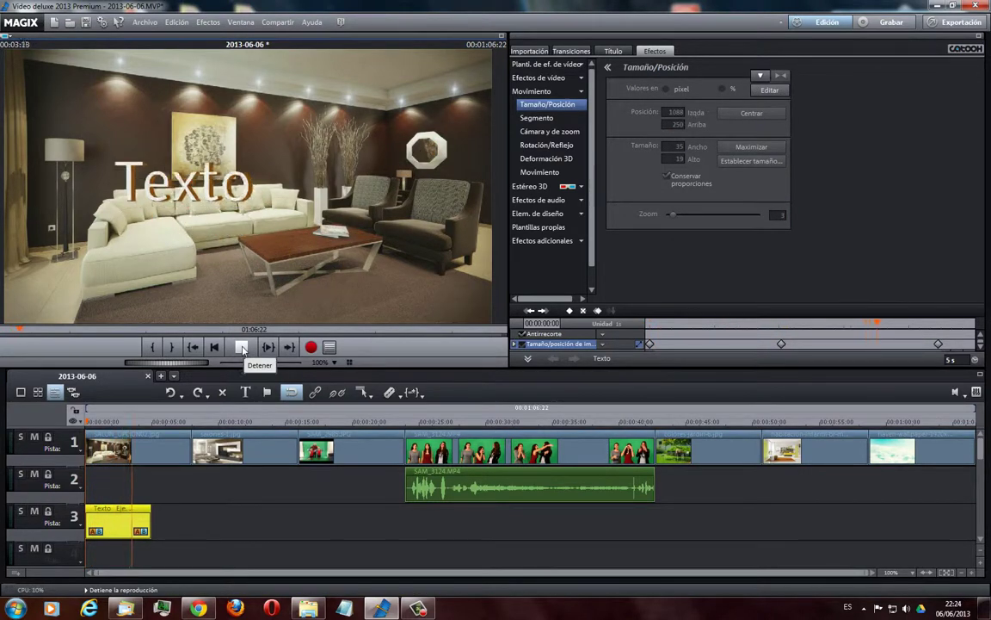
left_click(242, 347)
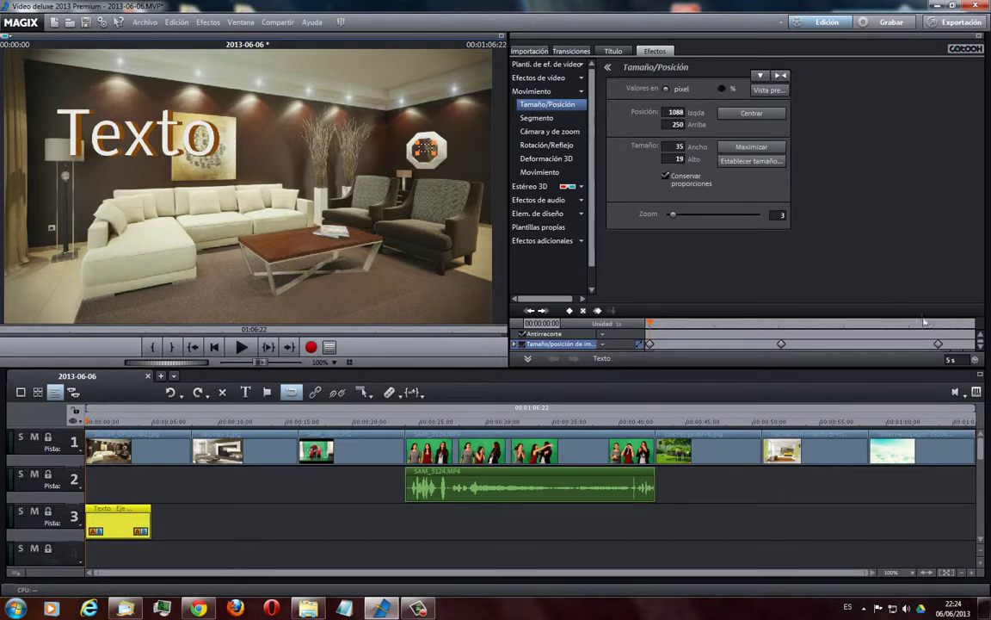
Add a keyframe at 04:25 with the title moved out of the frame past the curtain, to about -444, -24.
left_click(964, 326)
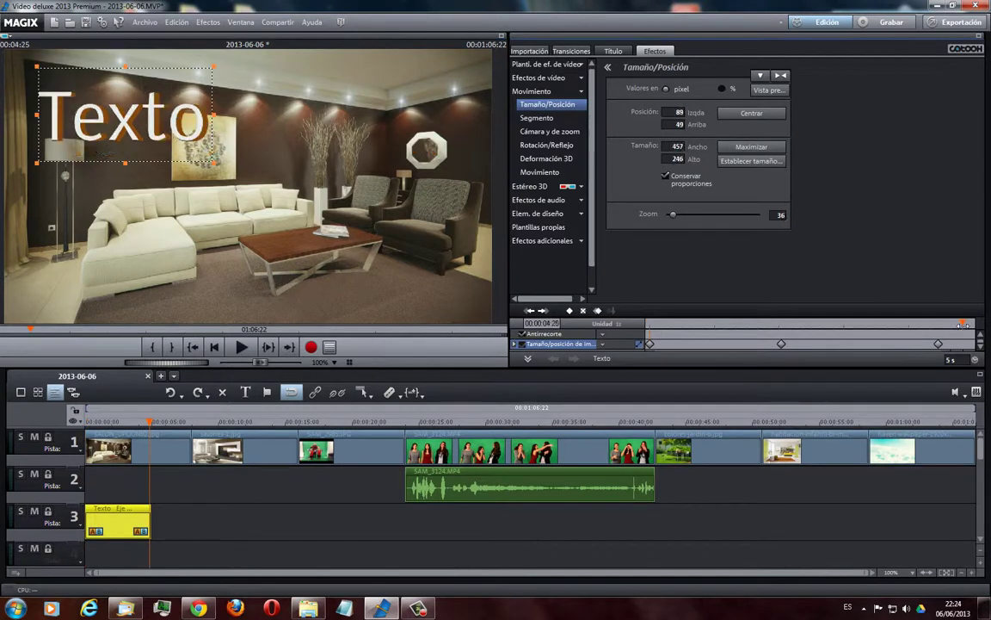
left_click(569, 312)
left_click_drag(201, 152, 3, 126)
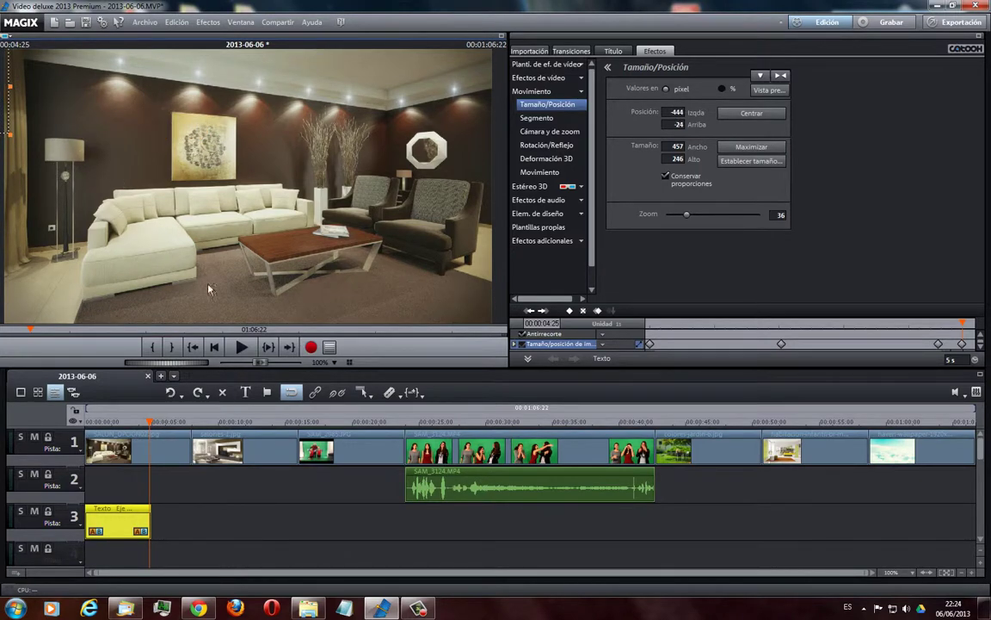
Play the title animation from the start to check its exit from the frame.
left_click(216, 349)
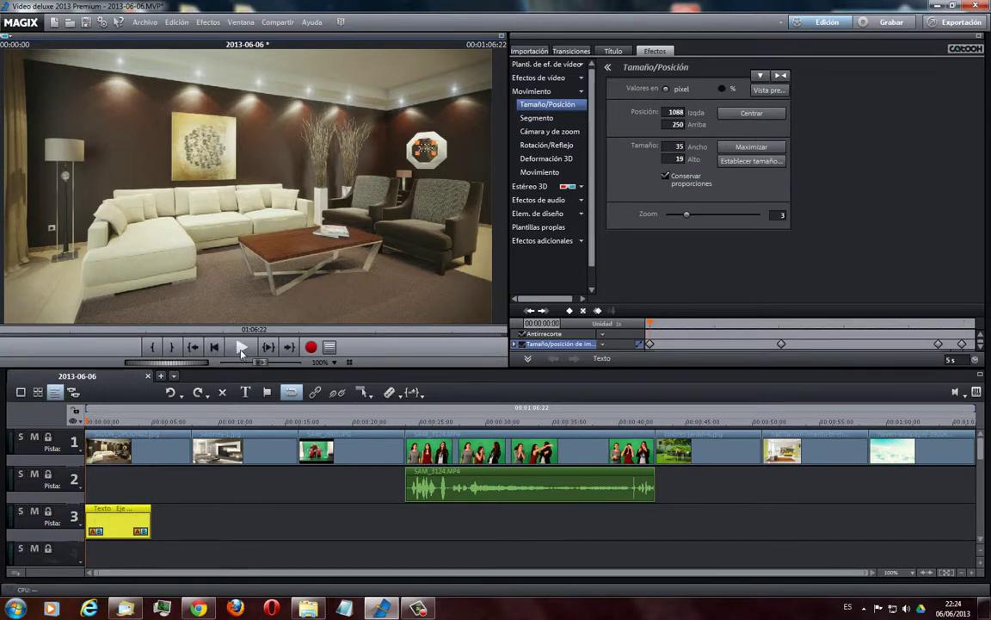
left_click(242, 348)
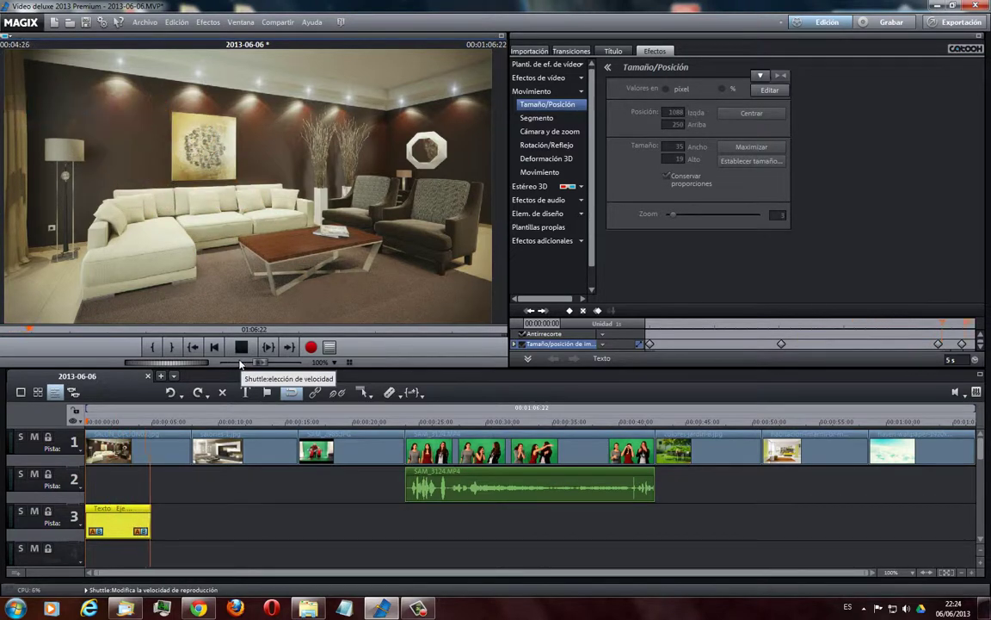
left_click(242, 347)
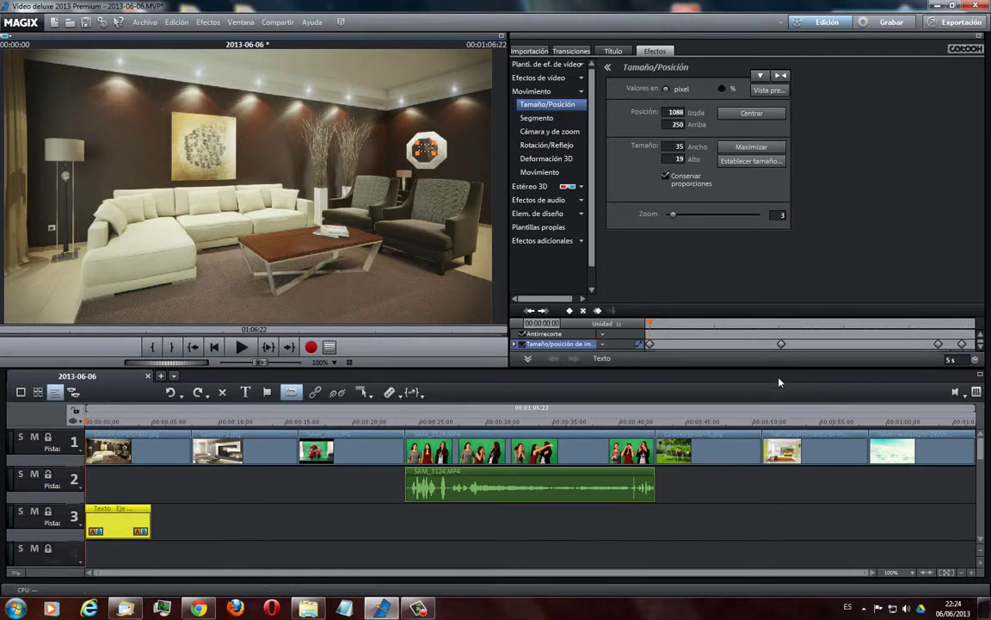
Delete the title's size and position keyframe at 04:14.
left_click(938, 344)
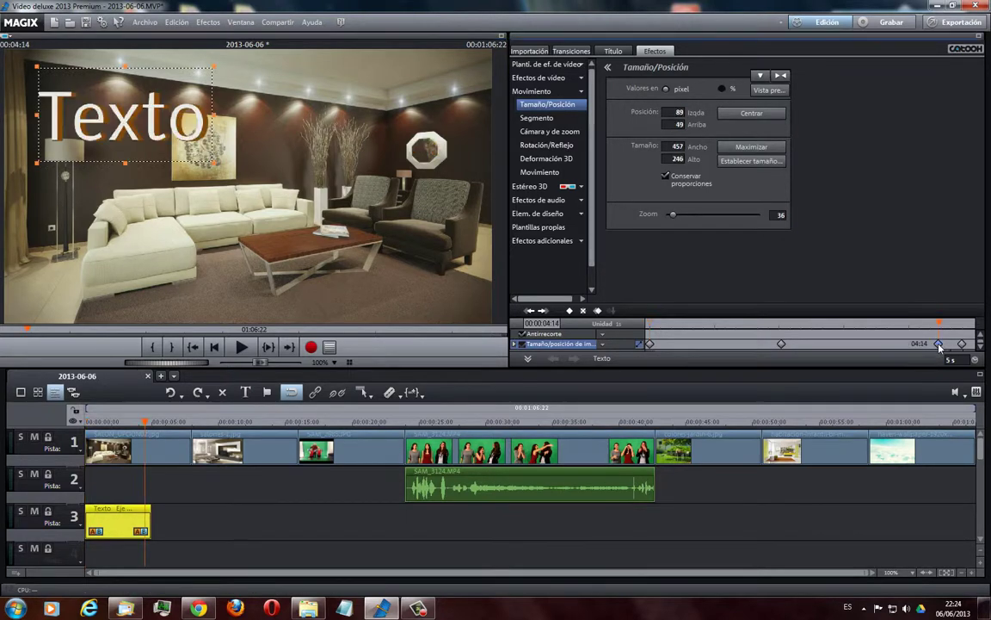
left_click(584, 312)
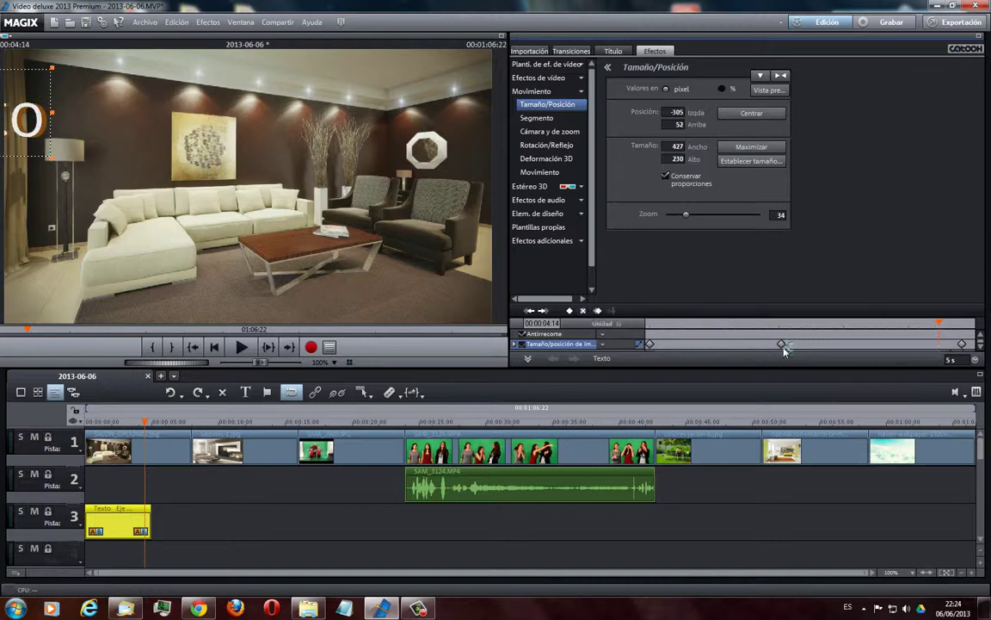
Move the 02:01 keyframe earlier to 01:05 and play the title animation from the start.
left_click_drag(781, 345, 725, 347)
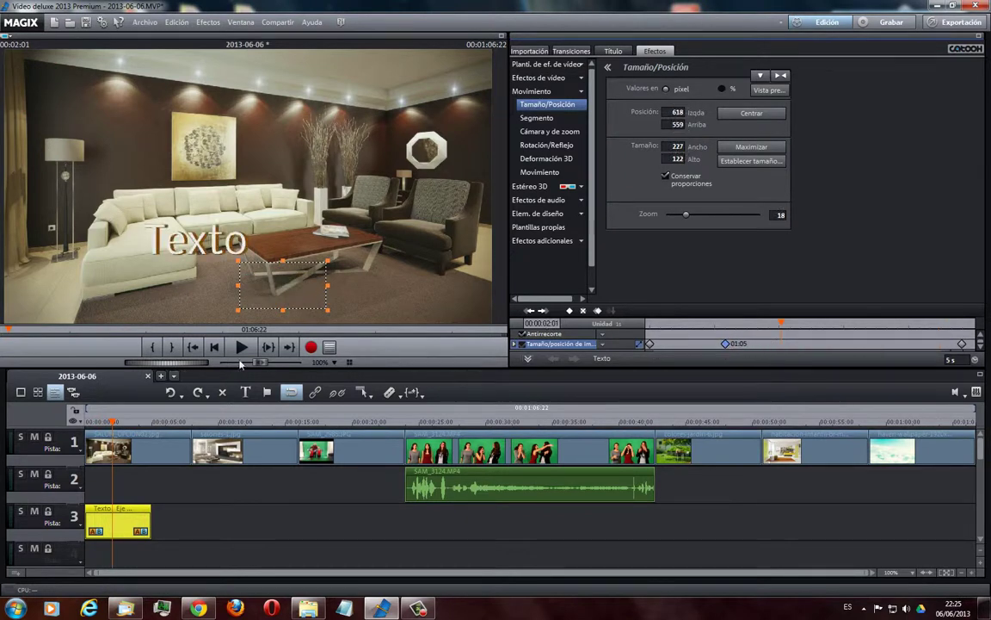
left_click(214, 347)
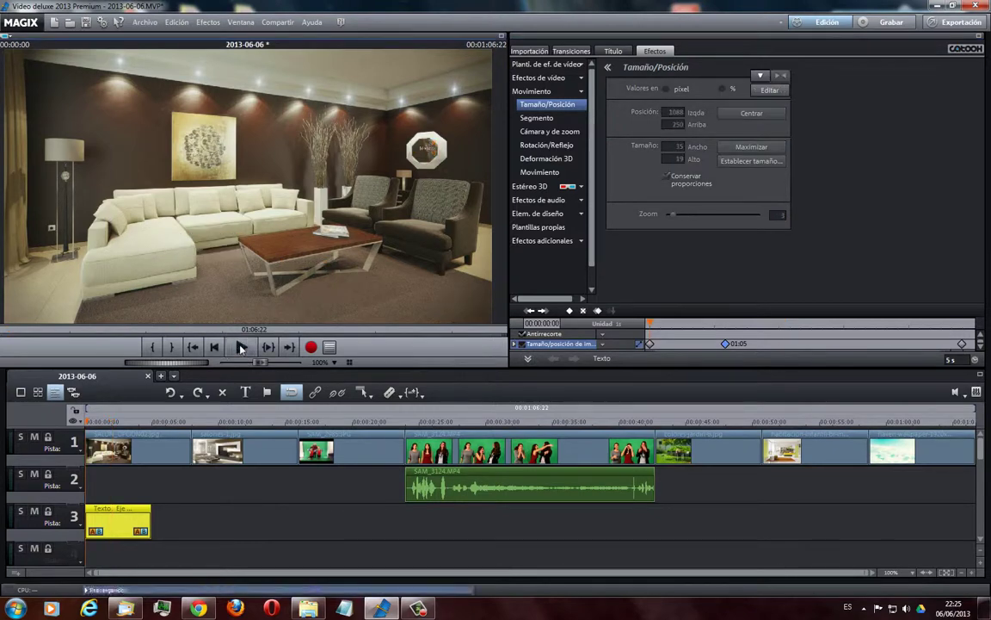
left_click(241, 347)
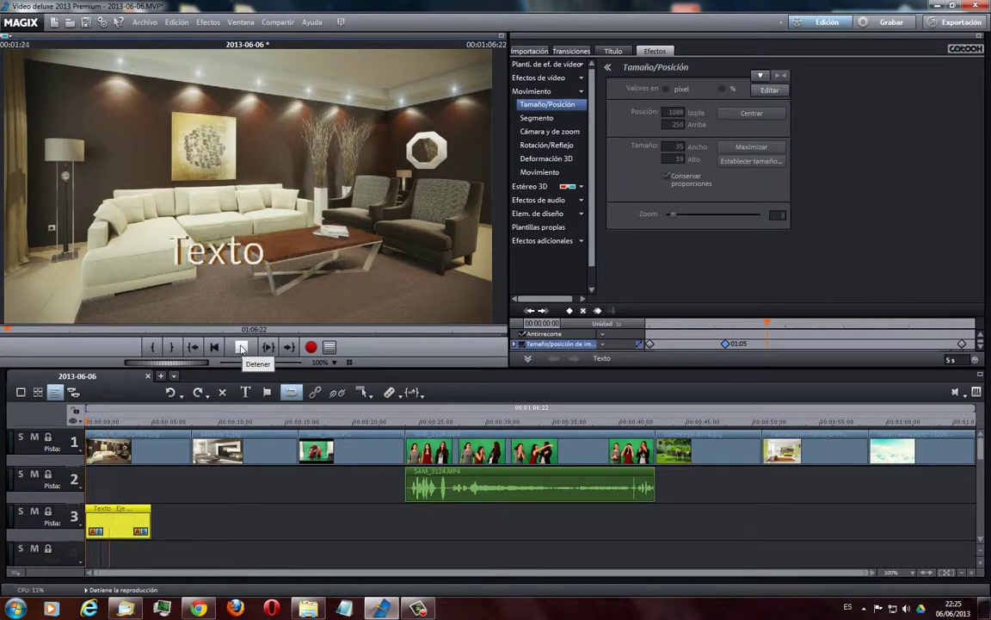
left_click(241, 347)
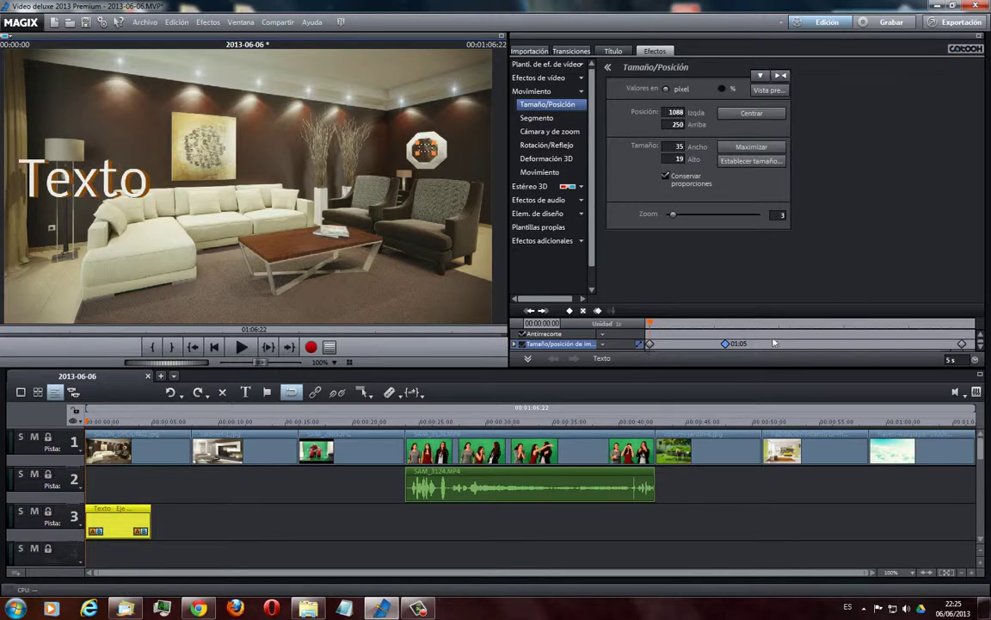
Move the middle keyframe to 04:08 and play the title animation from the start.
left_click_drag(725, 343, 925, 351)
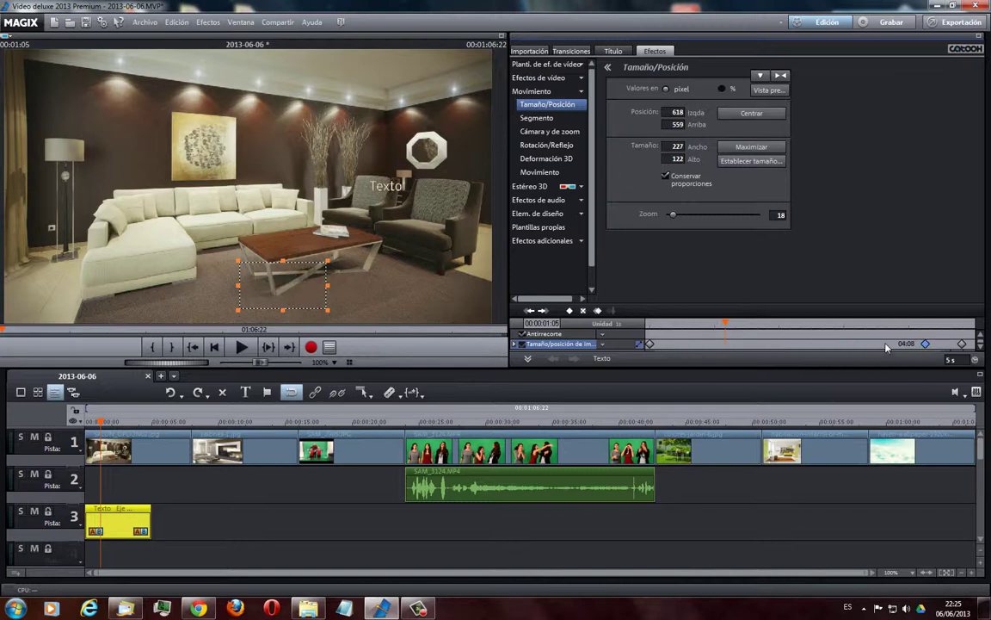
left_click(214, 346)
left_click(241, 347)
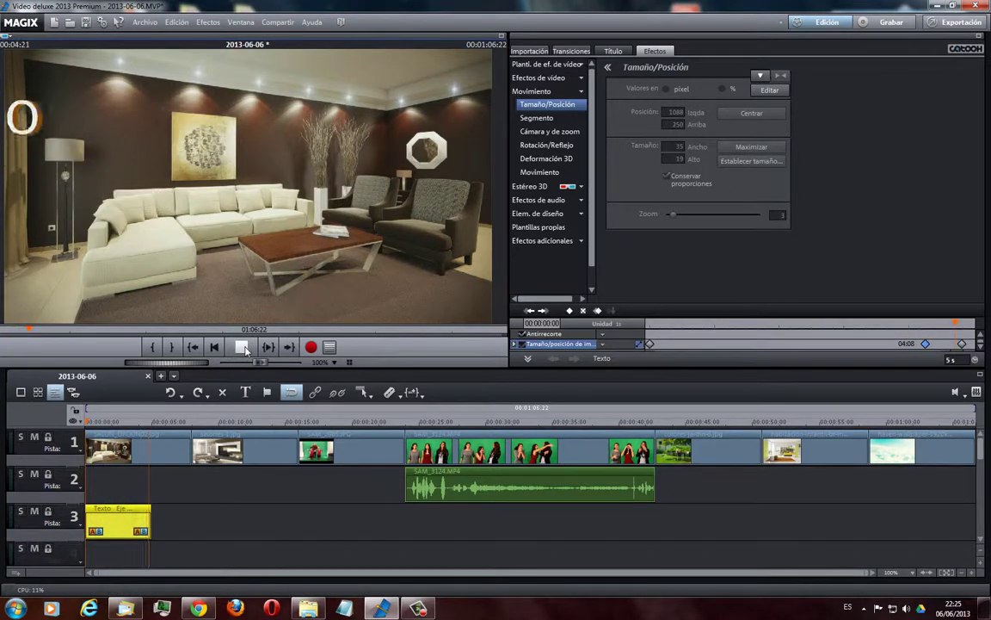
left_click(242, 348)
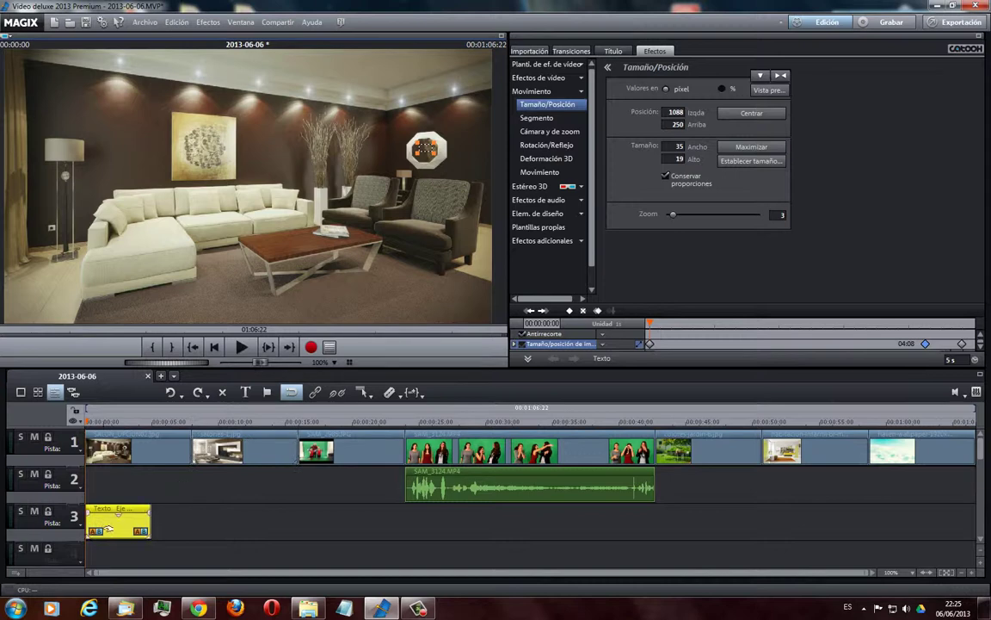
Extend the title on track 3 to 11 s and scrub to about 07:05 to check the animation.
left_click(148, 531)
left_click_drag(151, 534, 237, 533)
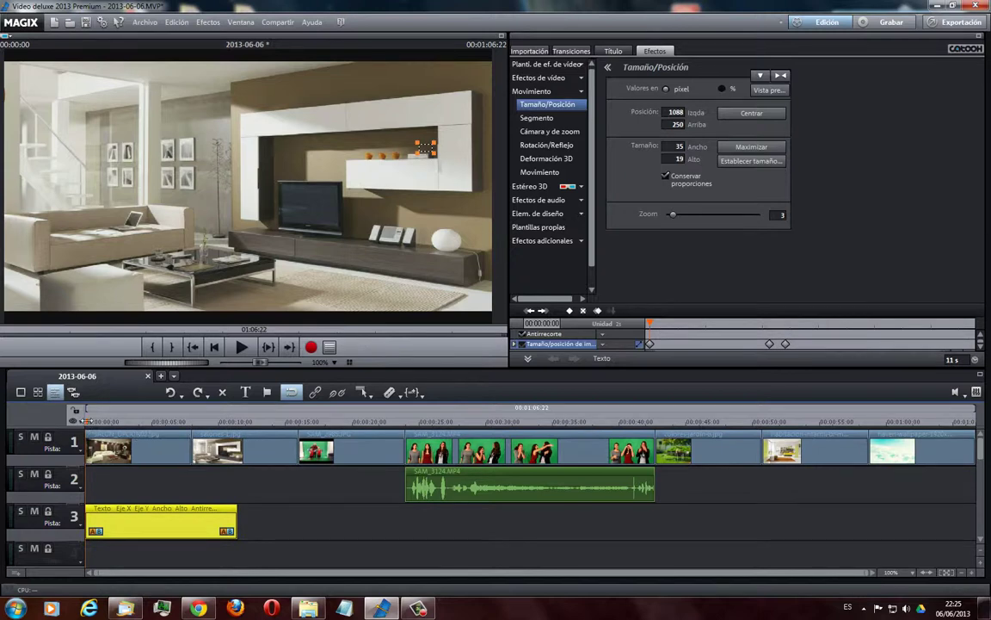
left_click_drag(89, 421, 180, 422)
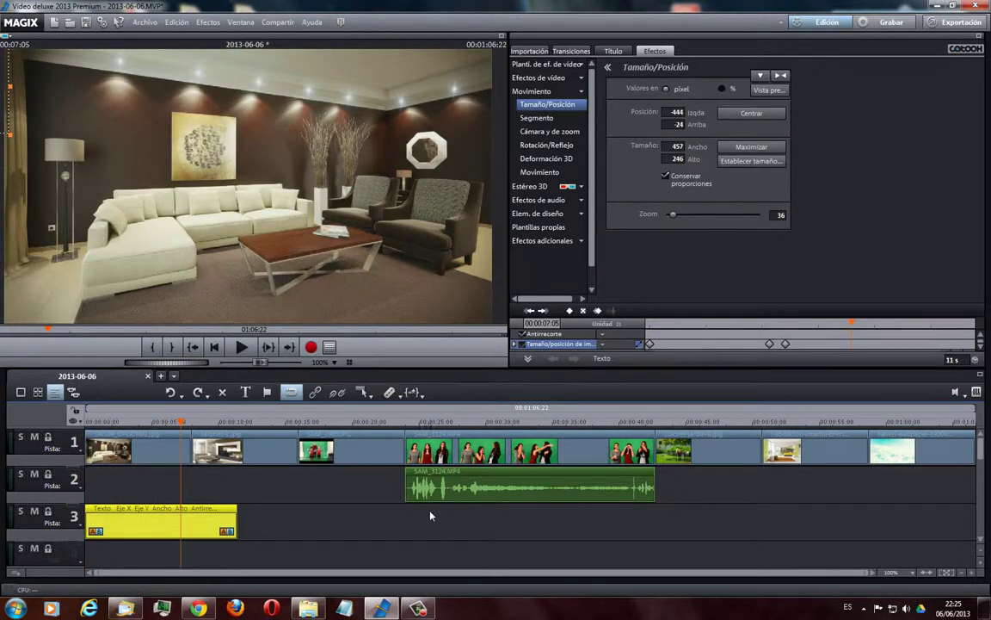